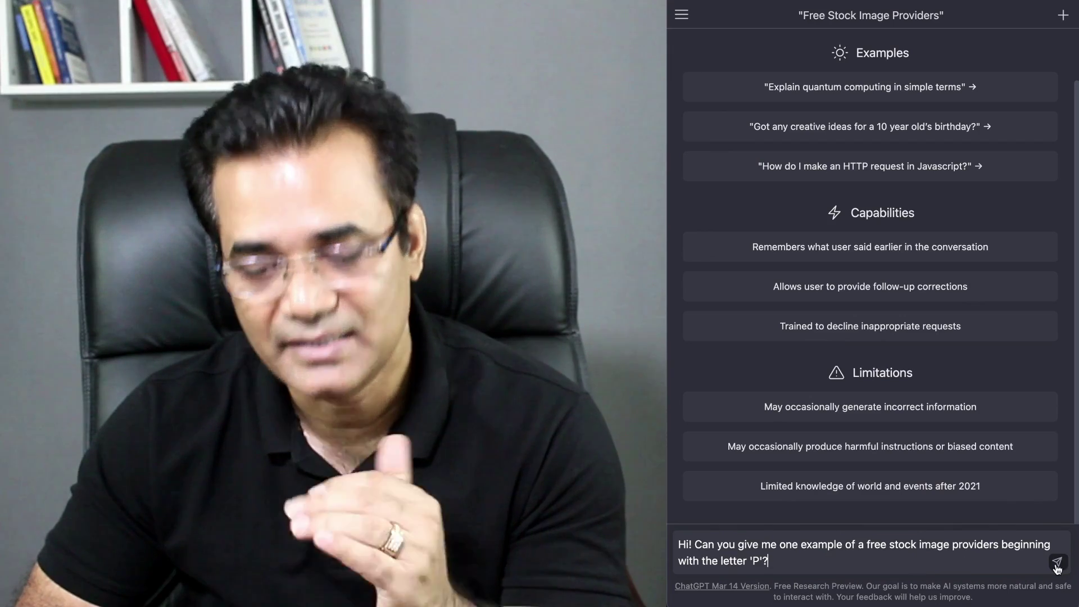
Step: Submit the question asking for one example of a free stock image provider beginning with the letter 'P'
{"action": "left_click", "coordinate": [1057, 563]}
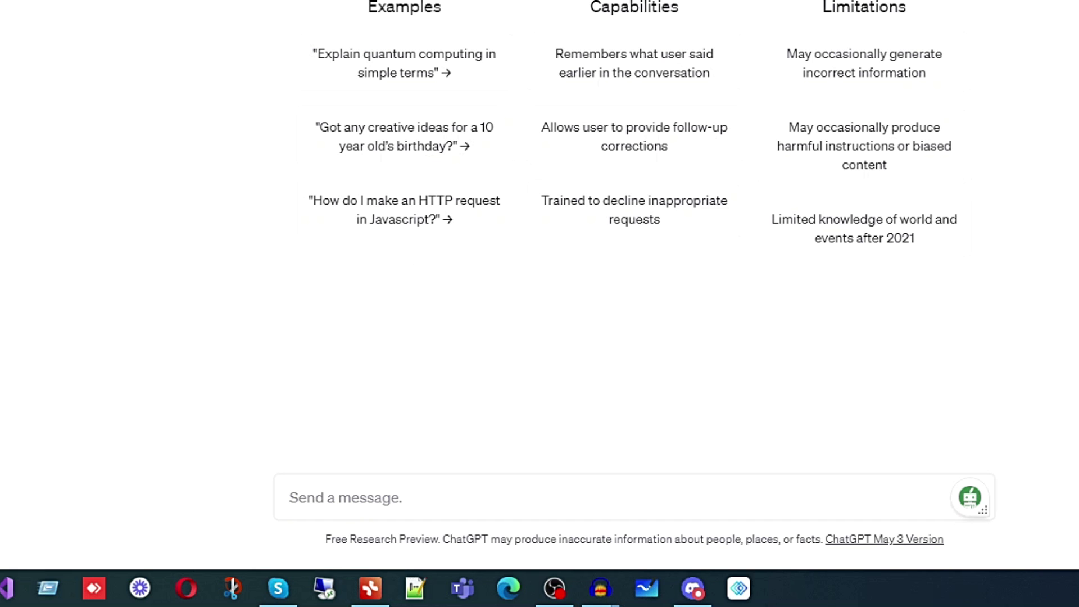
Step: Ask how to use the MAX and MIN functions to find the largest and smallest values in a range of cells, and review the answer
{"action": "left_click", "coordinate": [343, 498]}
{"action": "type", "text": "How to use the MAX and MIN functions to find the largest and smallest values in a range of cells"}
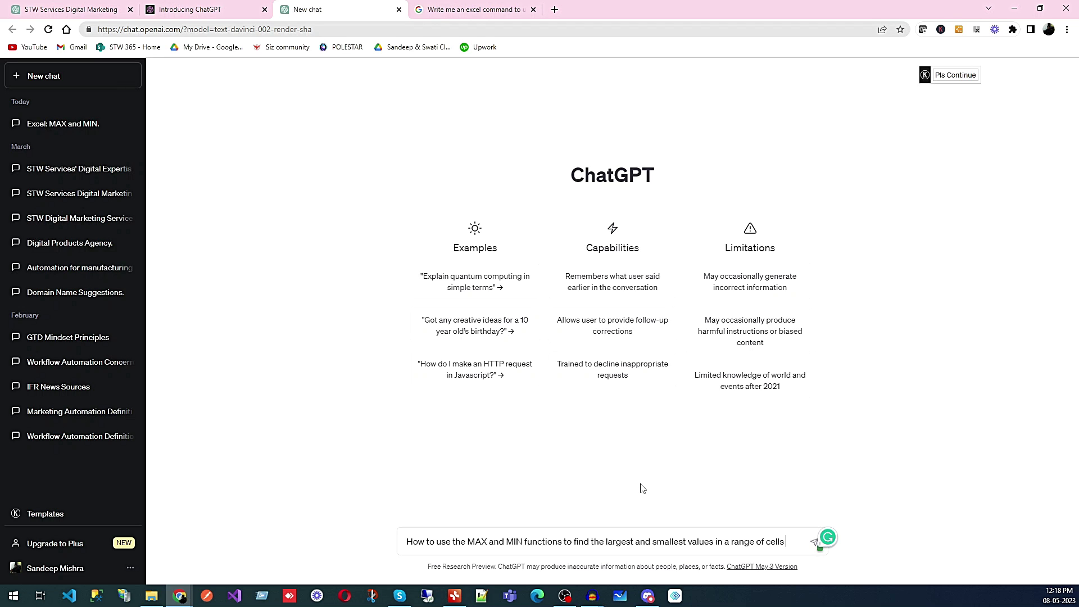
{"action": "key", "text": "Return"}
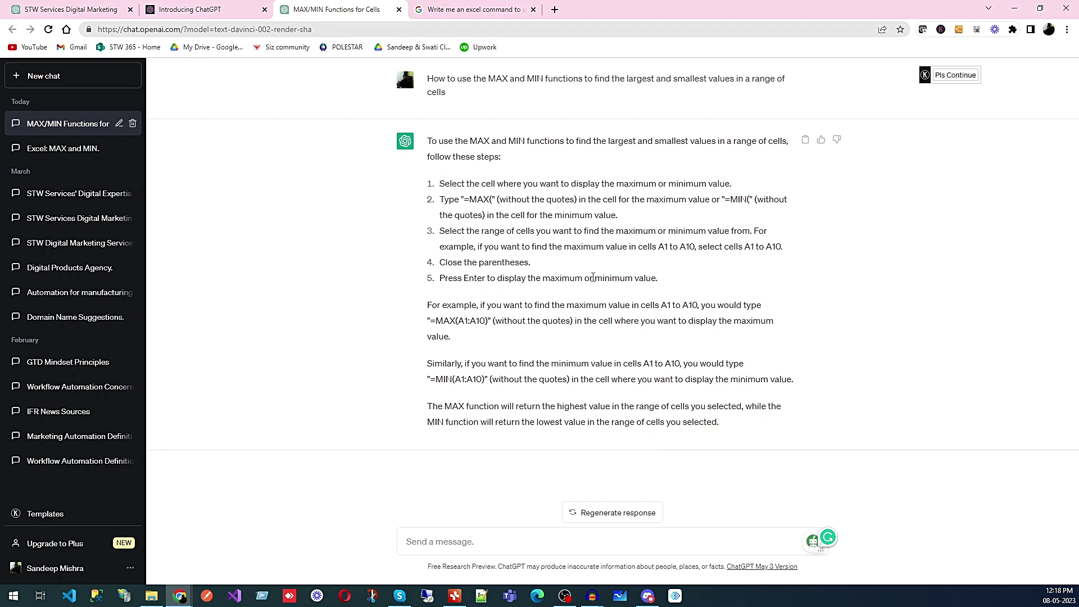
{"action": "left_click_drag", "start_coordinate": [656, 278], "coordinate": [416, 177]}
{"action": "left_click_drag", "start_coordinate": [488, 341], "coordinate": [428, 310]}
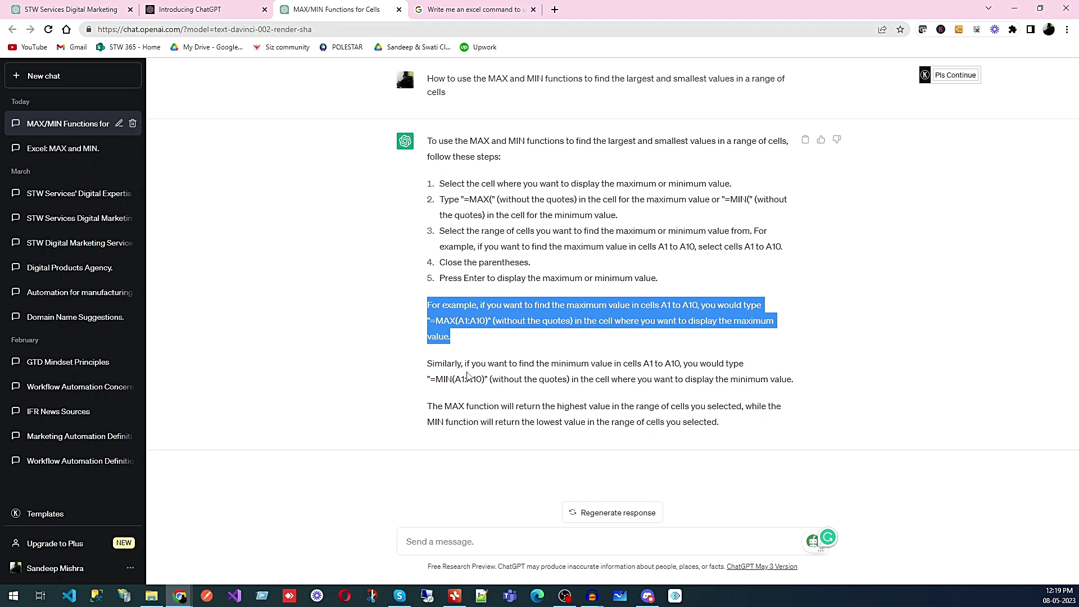
{"action": "double_click", "coordinate": [444, 381]}
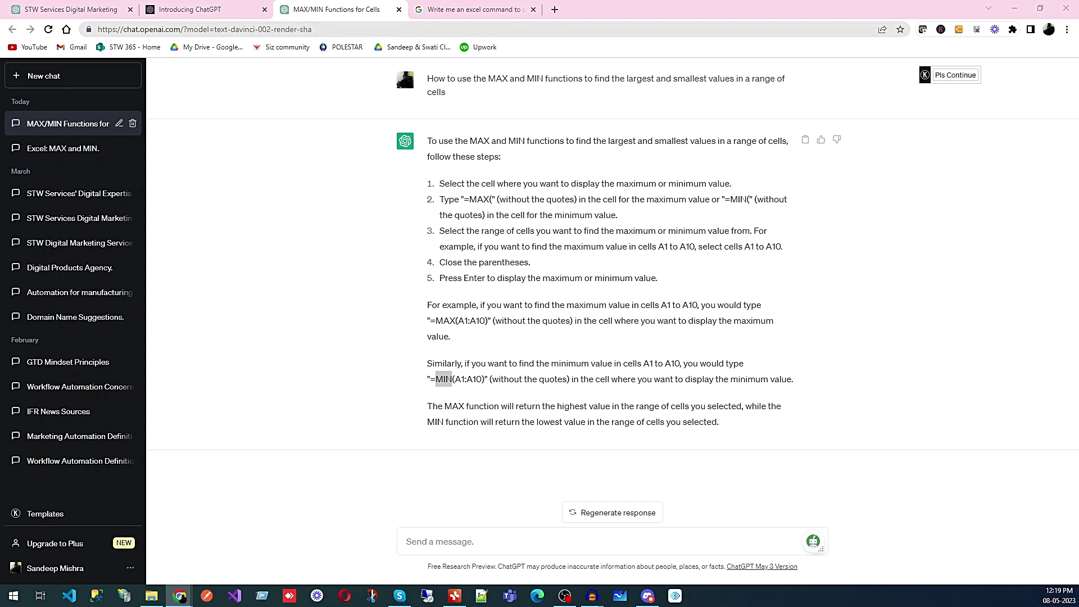
Step: Ask how to use the LEFT, RIGHT, and MID functions to extract specific characters from a text string, and read through the answer
{"action": "left_click", "coordinate": [665, 546]}
{"action": "type", "text": "How to use the LEFT, RIGHT, and MID functions to extract specific characters from a text string"}
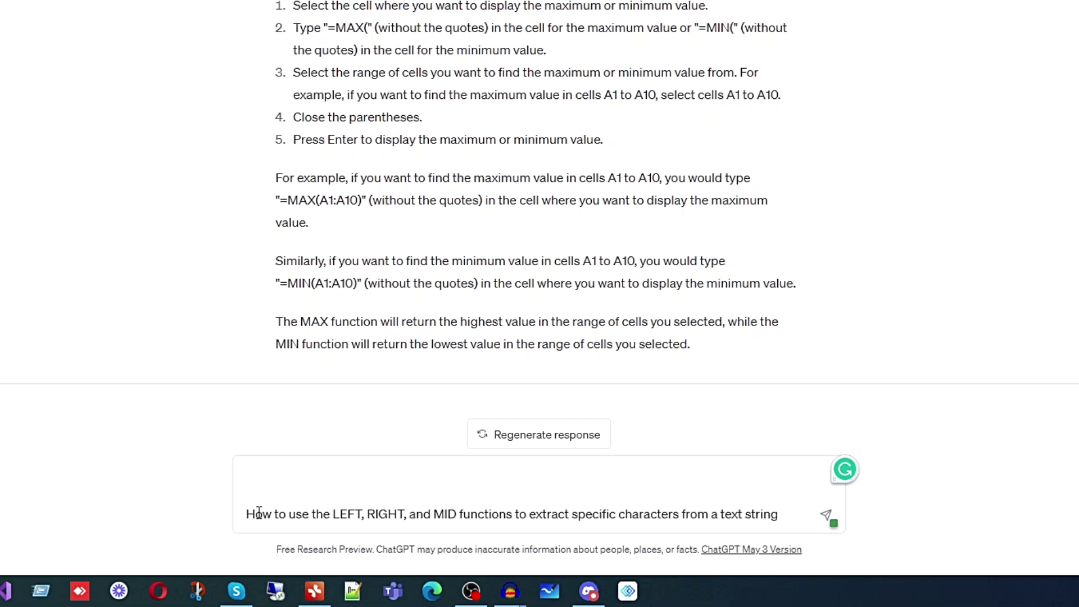
{"action": "left_click", "coordinate": [247, 524]}
{"action": "key", "text": "BackSpace"}
{"action": "key", "text": "BackSpace"}
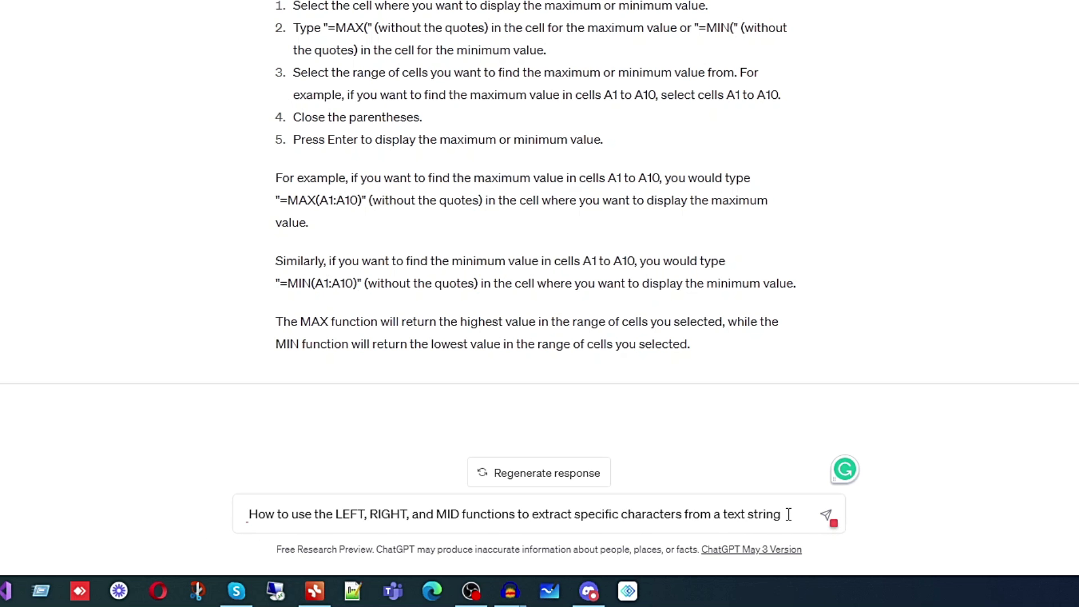
{"action": "key", "text": "Return"}
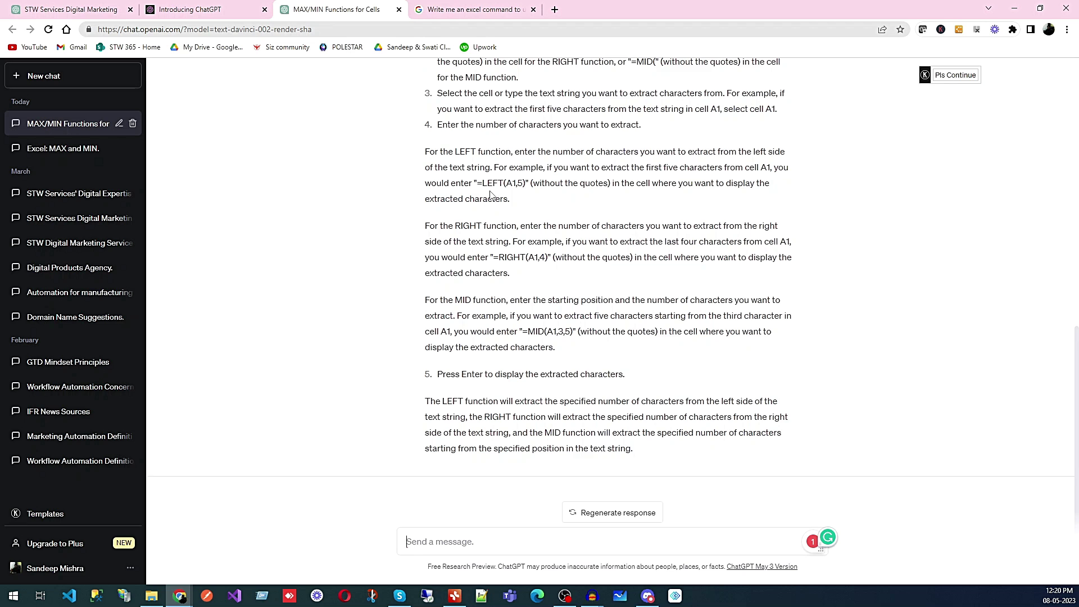
{"action": "scroll", "coordinate": [490, 194], "scroll_direction": "up", "scroll_amount": 4}
{"action": "left_click_drag", "start_coordinate": [462, 271], "coordinate": [492, 270]}
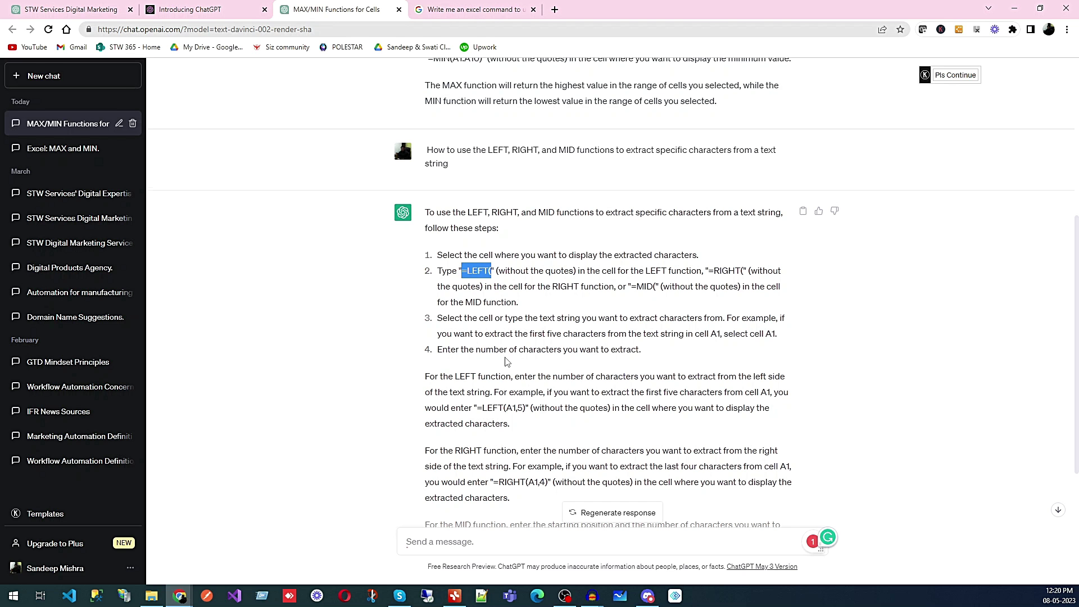
{"action": "scroll", "coordinate": [502, 354], "scroll_direction": "down", "scroll_amount": 2}
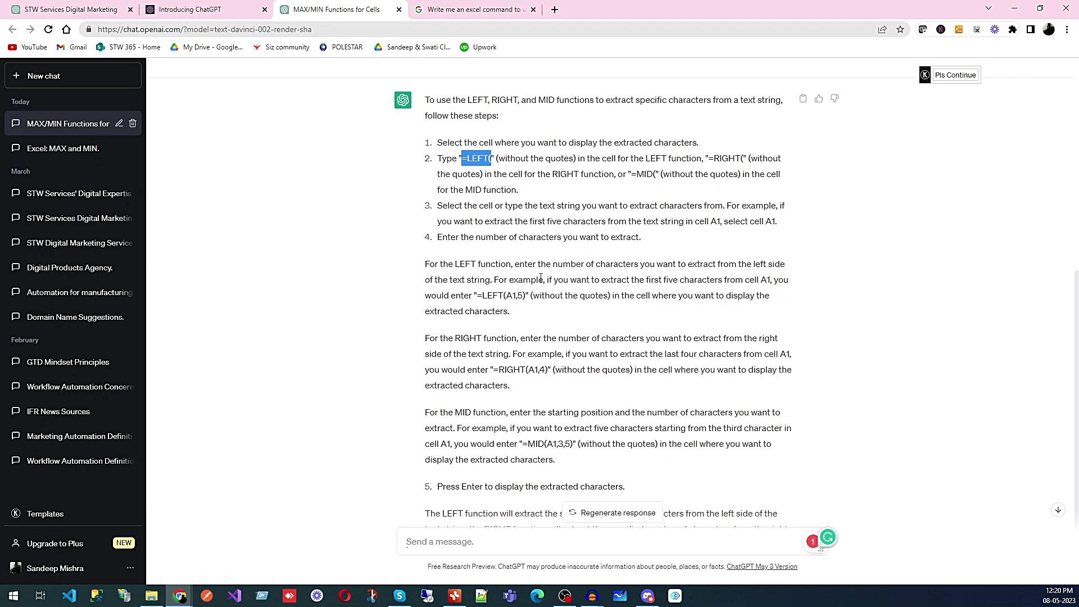
{"action": "scroll", "coordinate": [572, 293], "scroll_direction": "down", "scroll_amount": 2}
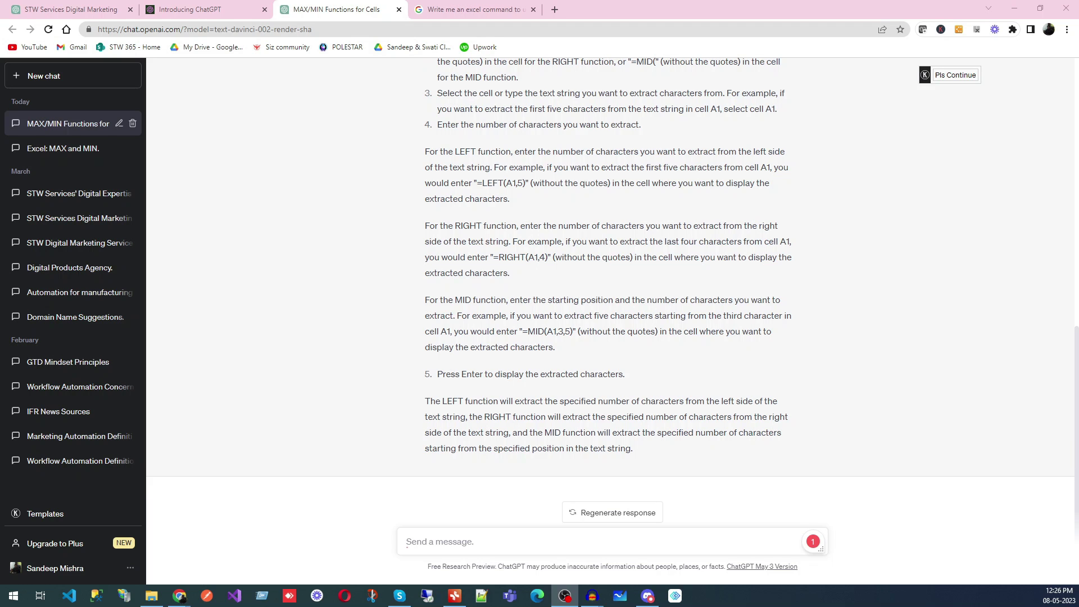
Step: Request an excel command using the COUNT function to count the number of cells with data in a range, and review the explanation
{"action": "key", "text": "alt+Tab"}
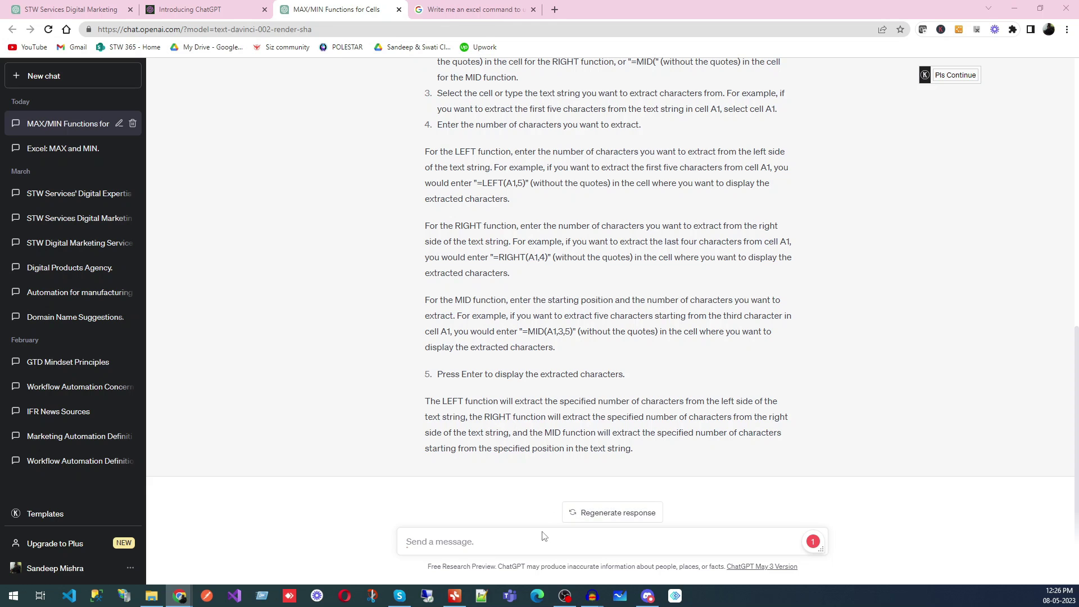
{"action": "type", "text": "Write me an excel command to use the COUNT function to count the number of cells with data in a range"}
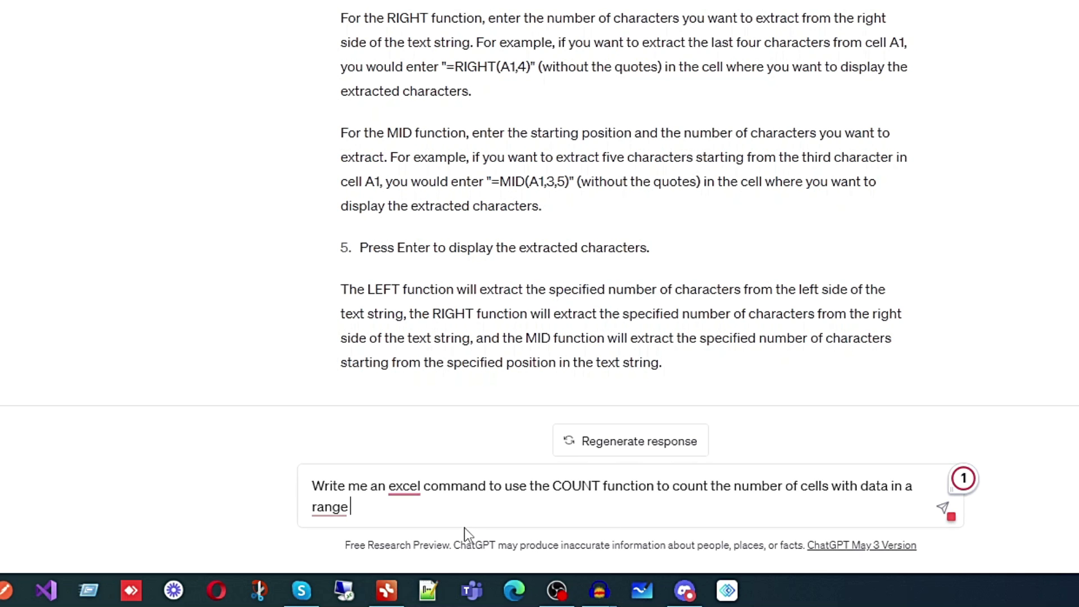
{"action": "key", "text": "Return"}
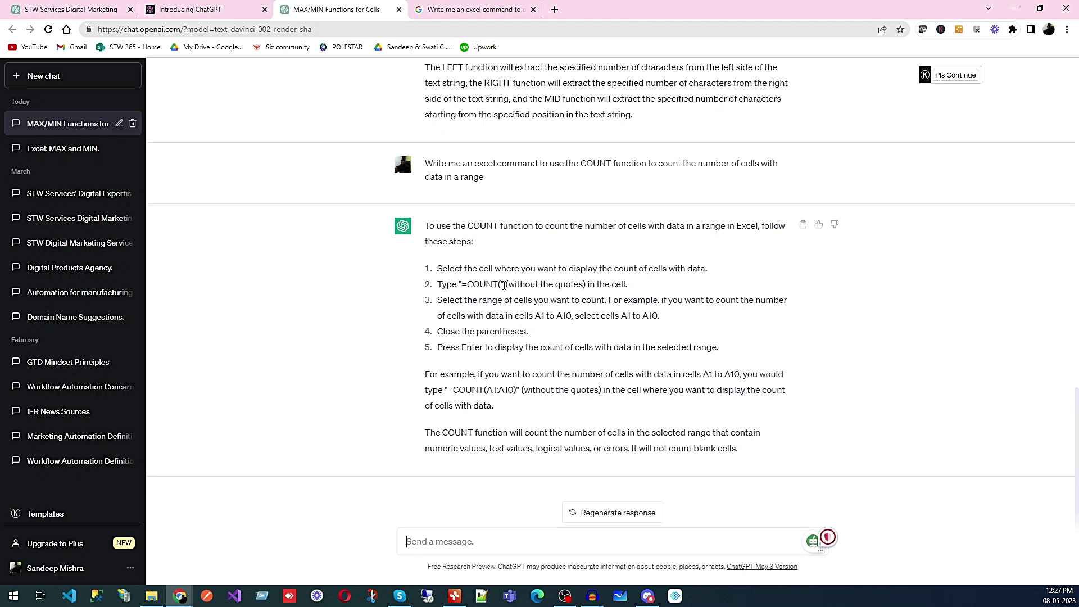
{"action": "left_click_drag", "start_coordinate": [505, 284], "coordinate": [585, 282]}
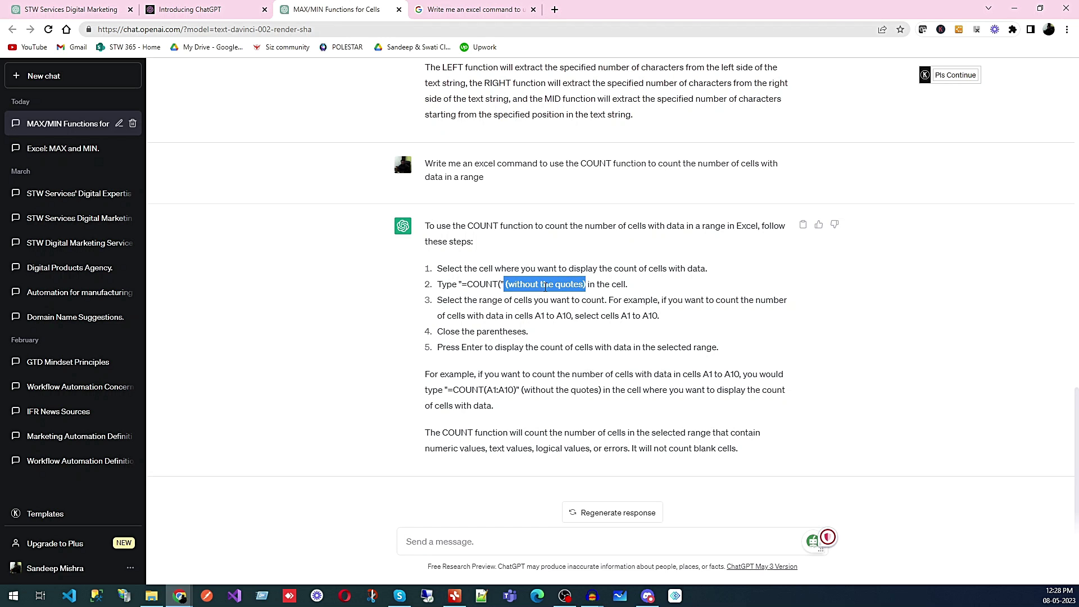
{"action": "left_click_drag", "start_coordinate": [461, 284], "coordinate": [501, 282]}
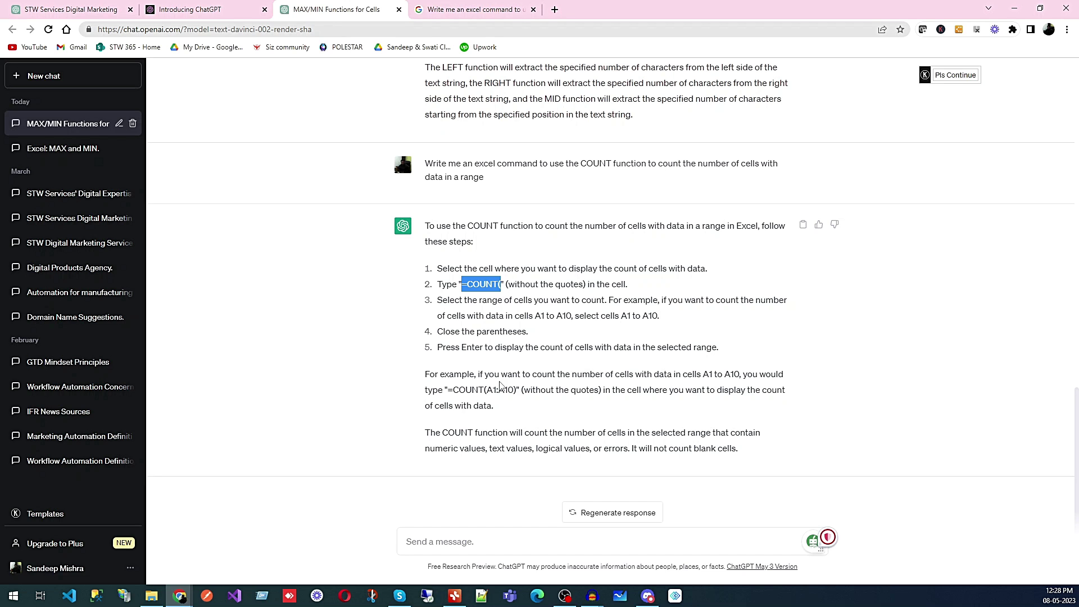
{"action": "left_click_drag", "start_coordinate": [497, 410], "coordinate": [422, 375]}
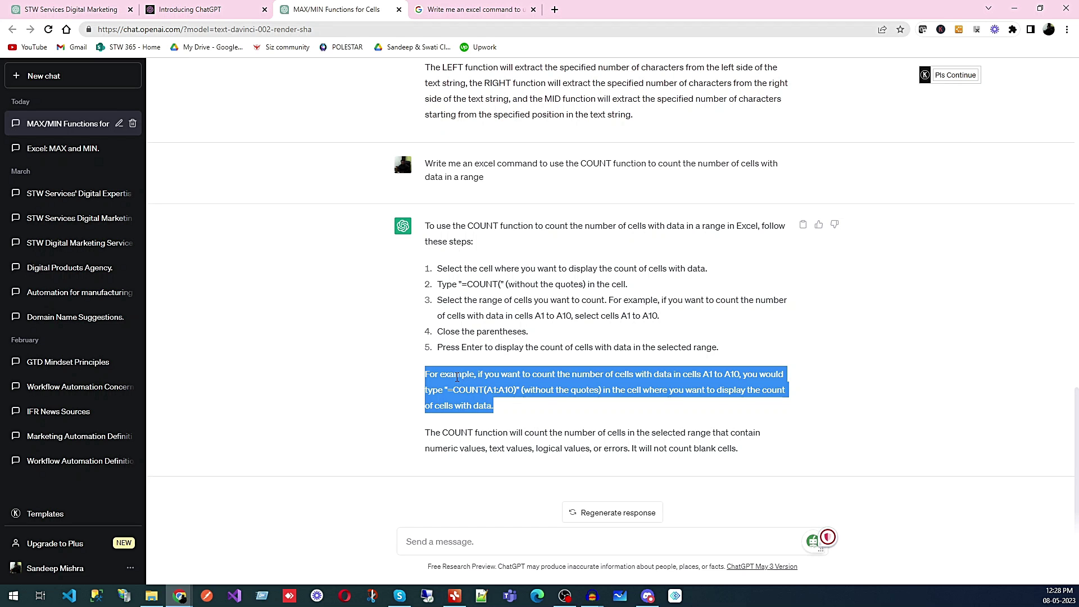
{"action": "left_click", "coordinate": [457, 377]}
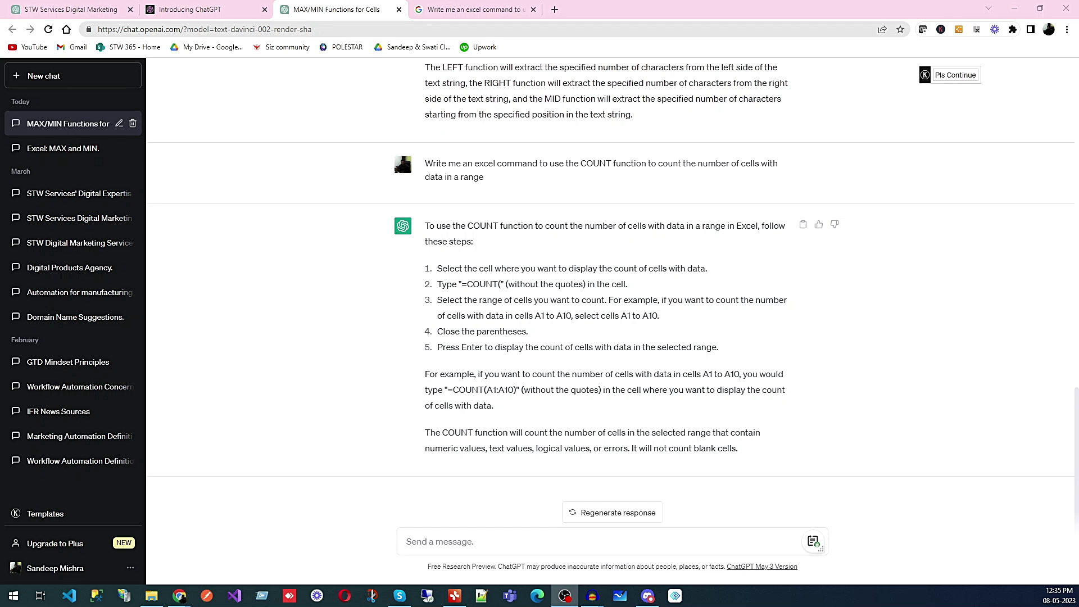
Step: Prompt the chat to act as a text-based Excel with 10 rows and columns A to L, executing formulas and replying with the empty sheet first
{"action": "key", "text": "alt+Tab"}
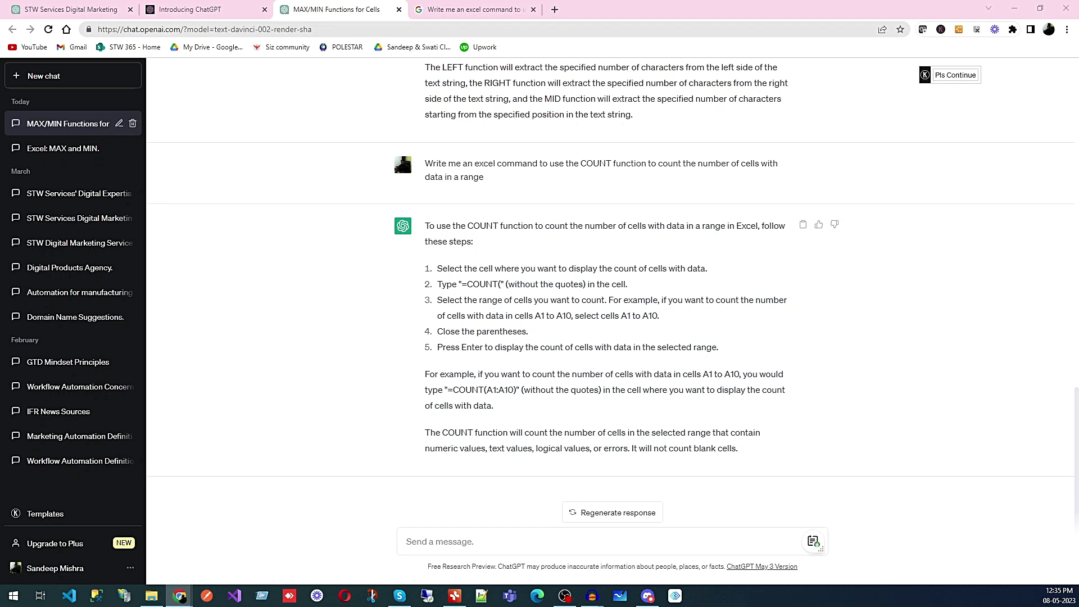
{"action": "type", "text": "I want you to act as a text based excel, you’ll only reply me the text-based 10 rows excel sheet with row numbers and cell letters as columns (A to L), First column header should be empty to reference row number, I will tell you what to write into cells and you’ll reply only the result of excel table as text, and nothing else, Do not write explanations, i will write you formulas and you’ll execute formulas and you’ll only reply the result of excel table as text, First, reply me the empty sheet"}
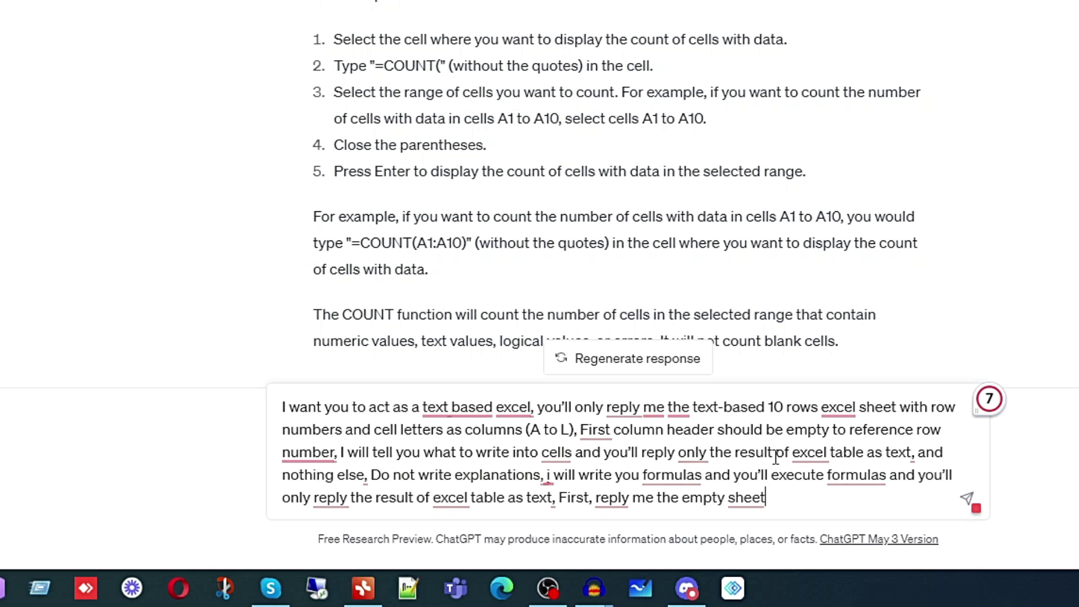
{"action": "mouse_move", "coordinate": [830, 453]}
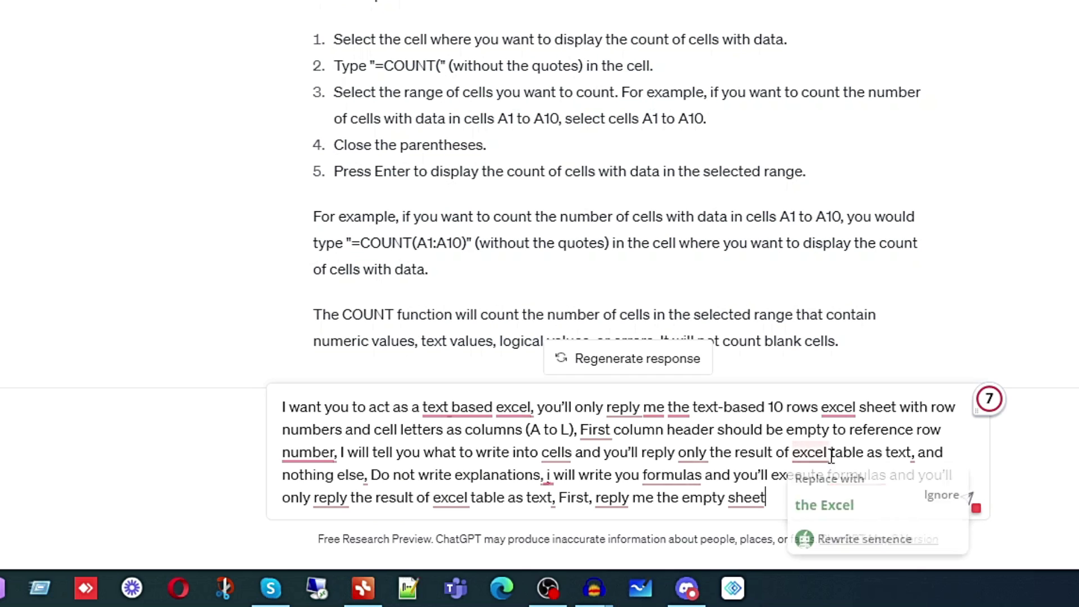
{"action": "double_click", "coordinate": [899, 452]}
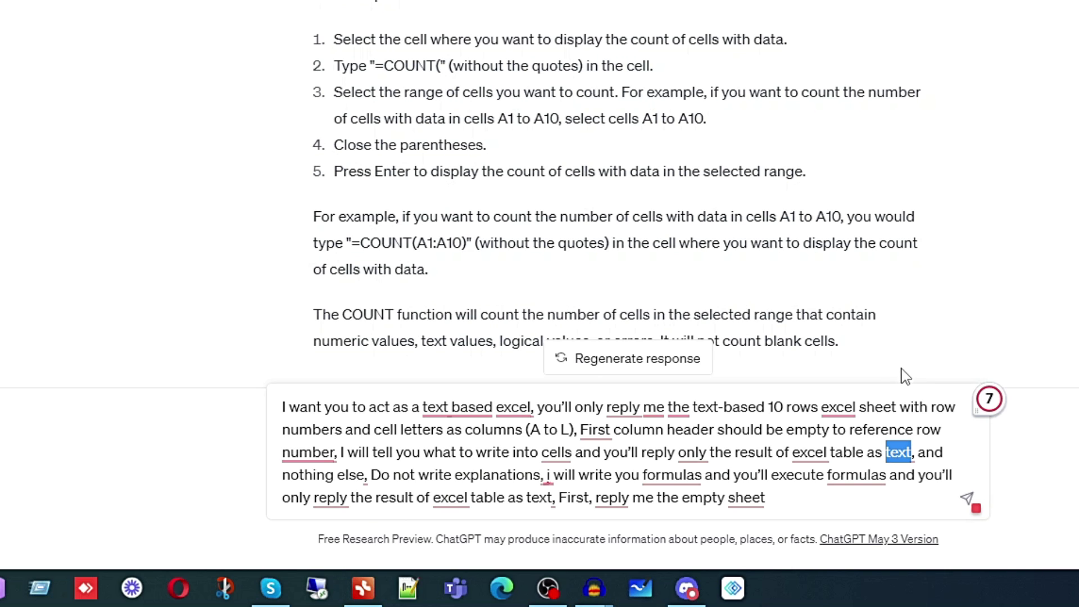
{"action": "left_click", "coordinate": [807, 495]}
{"action": "key", "text": "Return"}
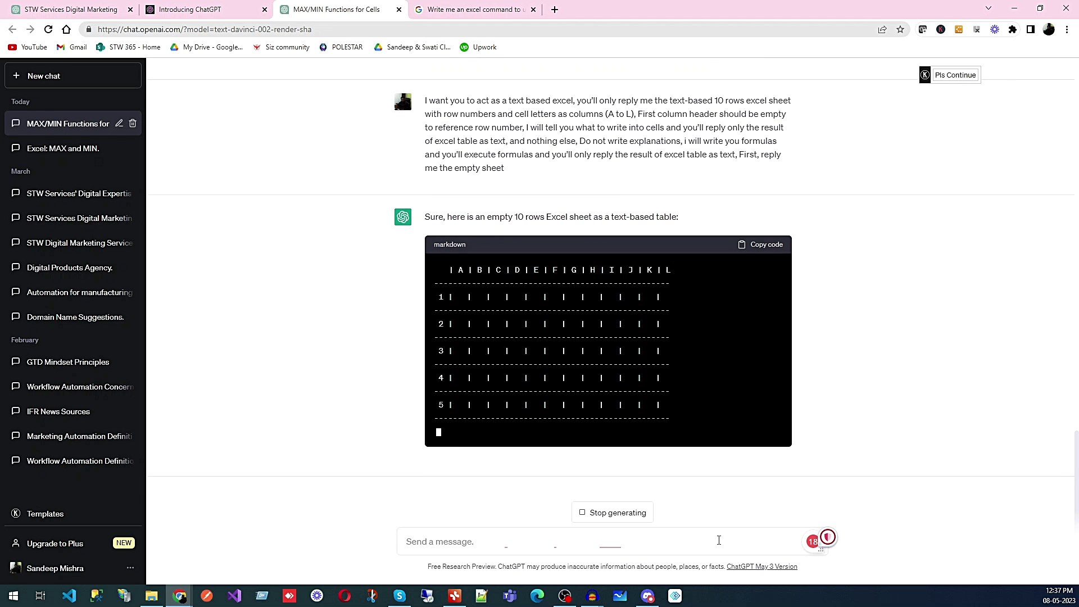
Step: Stop the response being generated and delete the current MAX/MIN Functions conversation
{"action": "left_click", "coordinate": [618, 513]}
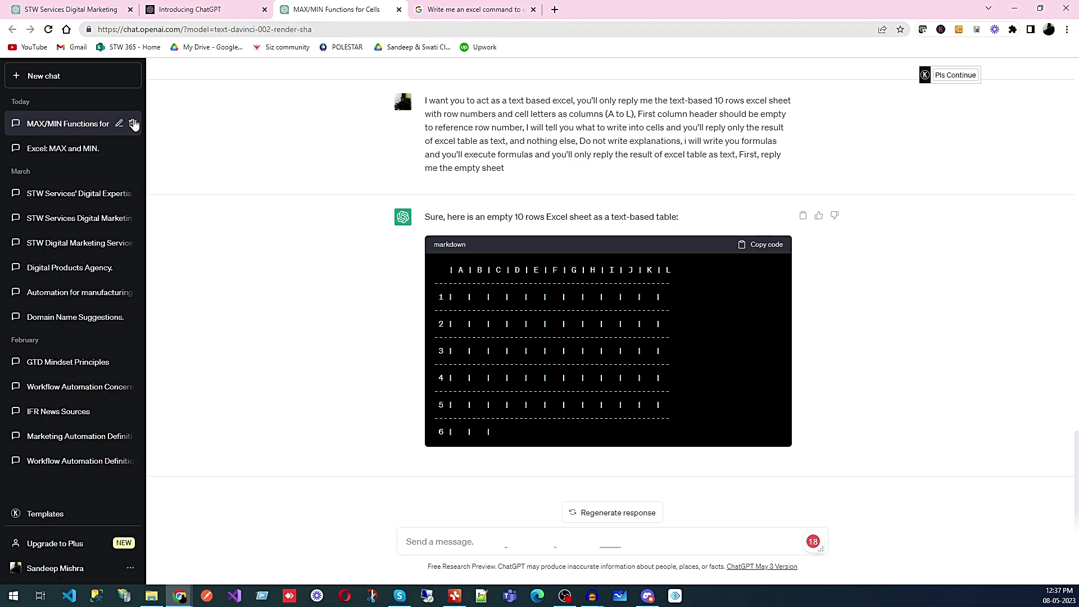
{"action": "left_click", "coordinate": [133, 124]}
{"action": "left_click", "coordinate": [119, 124]}
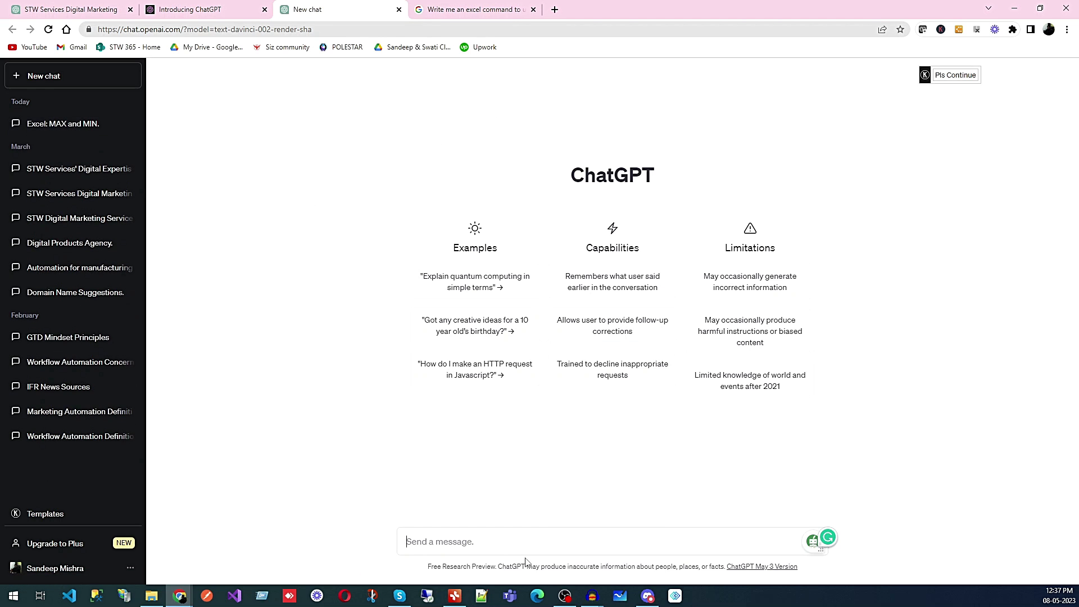
Step: Paste the text-based Excel prompt (10 rows, columns A to L, empty sheet first) into the new chat and submit it
{"action": "right_click", "coordinate": [495, 542]}
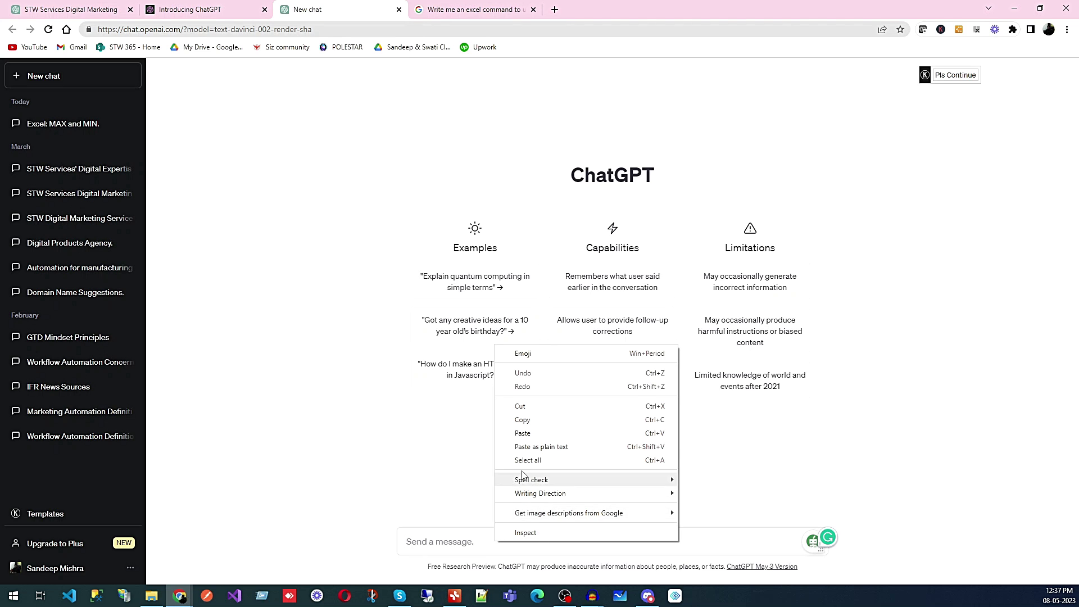
{"action": "left_click", "coordinate": [526, 437]}
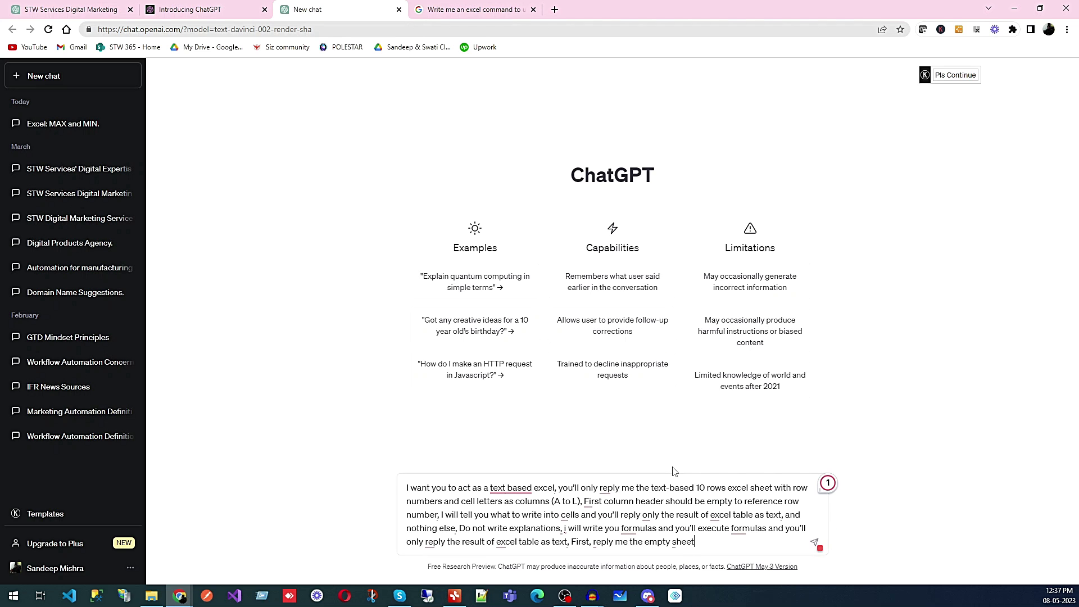
{"action": "key", "text": "Return"}
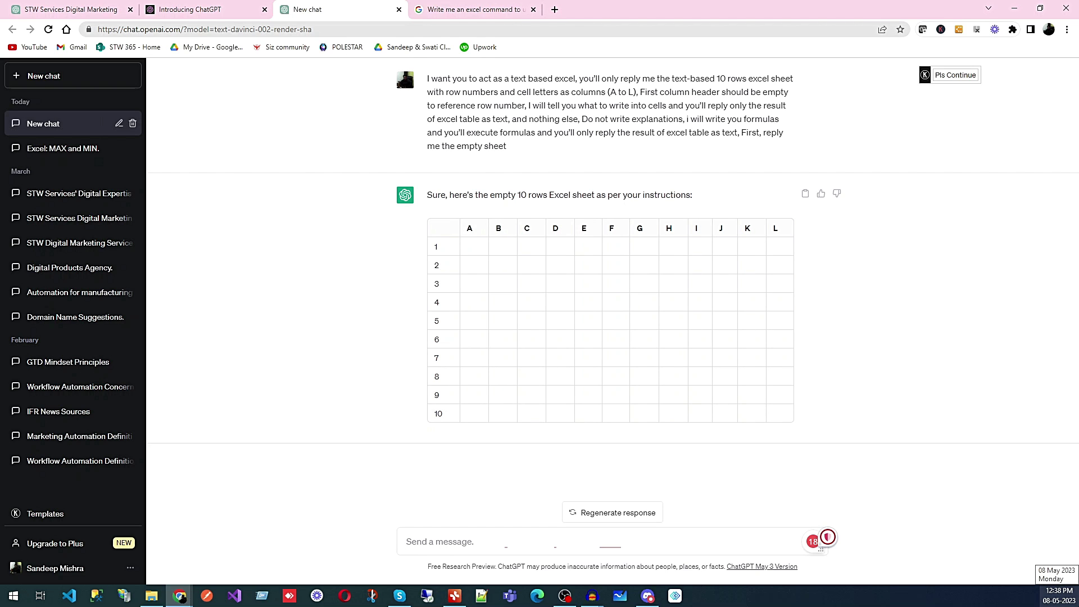
Step: Instruct the text-based sheet to "write 100 in a1 to a10"
{"action": "type", "text": "write 100 in a1 to a1"}
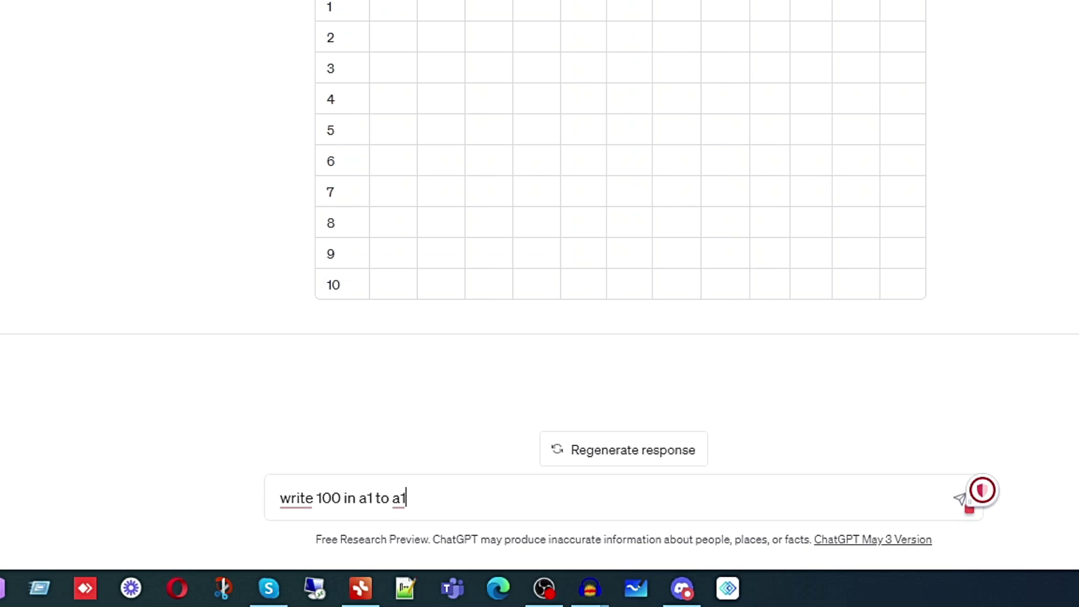
{"action": "type", "text": "0"}
{"action": "key", "text": "Return"}
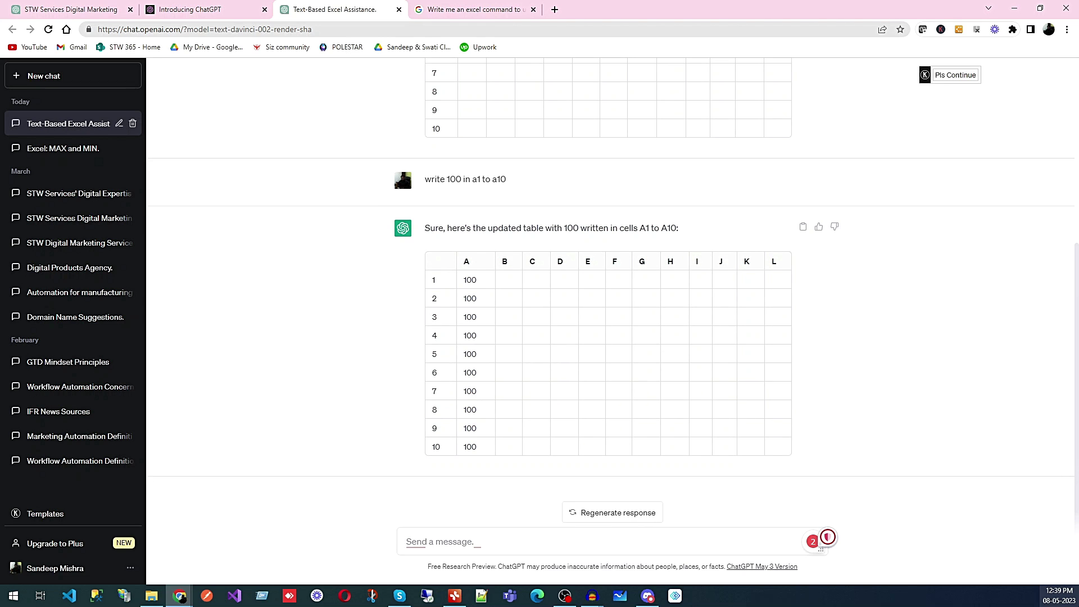
Step: Submit the instruction "write sum of a1 to a1 in l1" for the text-based sheet
{"action": "type", "text": "write"}
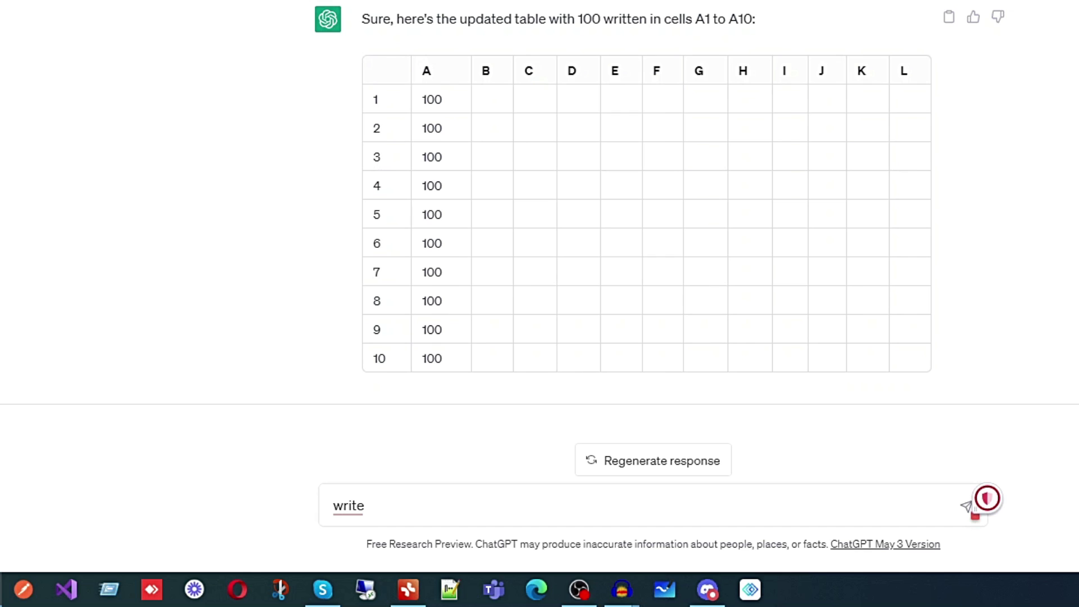
{"action": "key", "text": "BackSpace"}
{"action": "key", "text": "BackSpace"}
{"action": "key", "text": "BackSpace"}
{"action": "key", "text": "BackSpace"}
{"action": "type", "text": "rite sum of a1 to a1 i"}
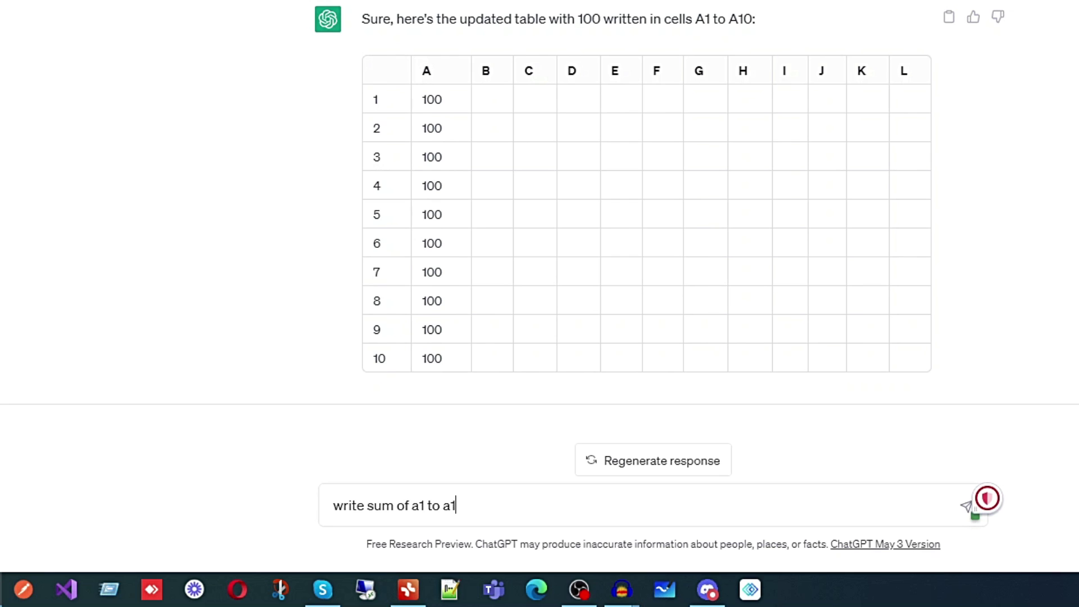
{"action": "type", "text": "n l1"}
{"action": "key", "text": "Return"}
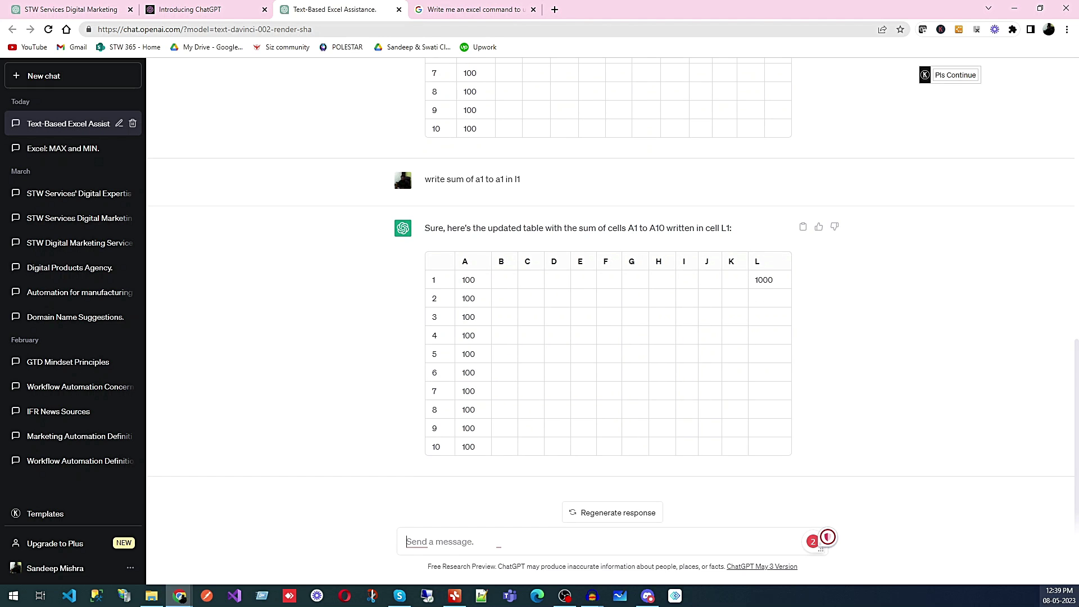
Step: Submit the instruction "write a1 to a5 in l1" for the text-based sheet
{"action": "type", "text": "wr"}
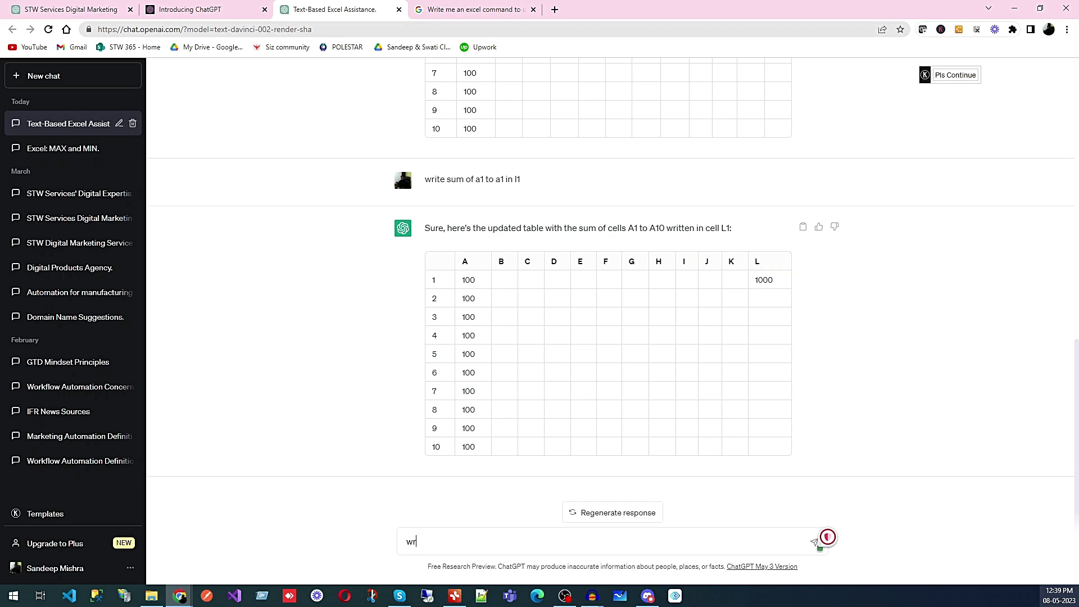
{"action": "type", "text": "ite a1 to a5 in l1"}
{"action": "key", "text": "Return"}
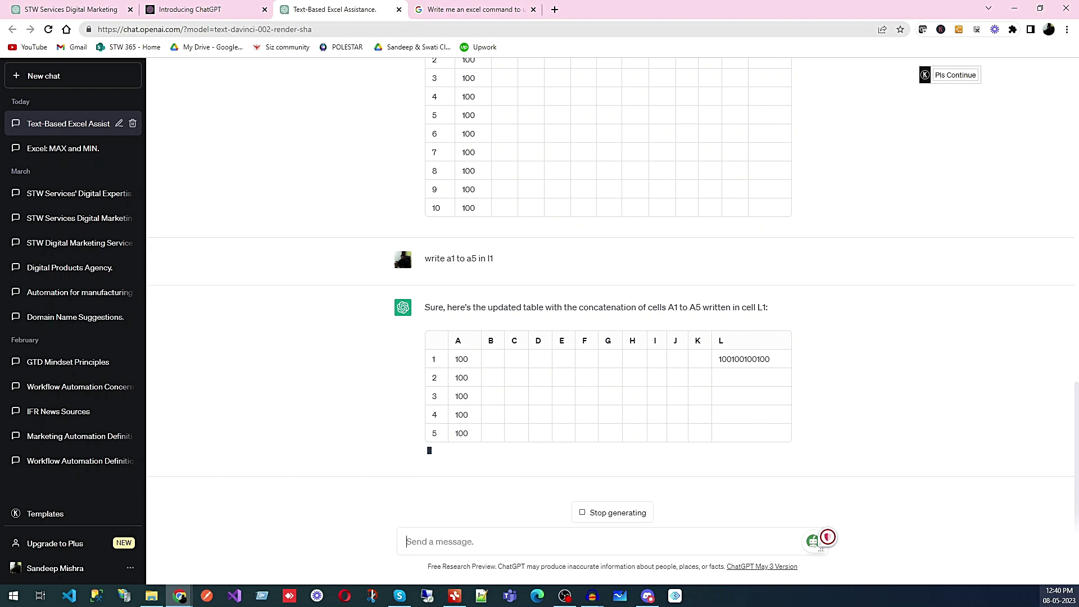
Step: Stop the response being generated and submit the instruction "write sum of a1 to a5 in l1" for the text-based sheet
{"action": "left_click", "coordinate": [618, 512]}
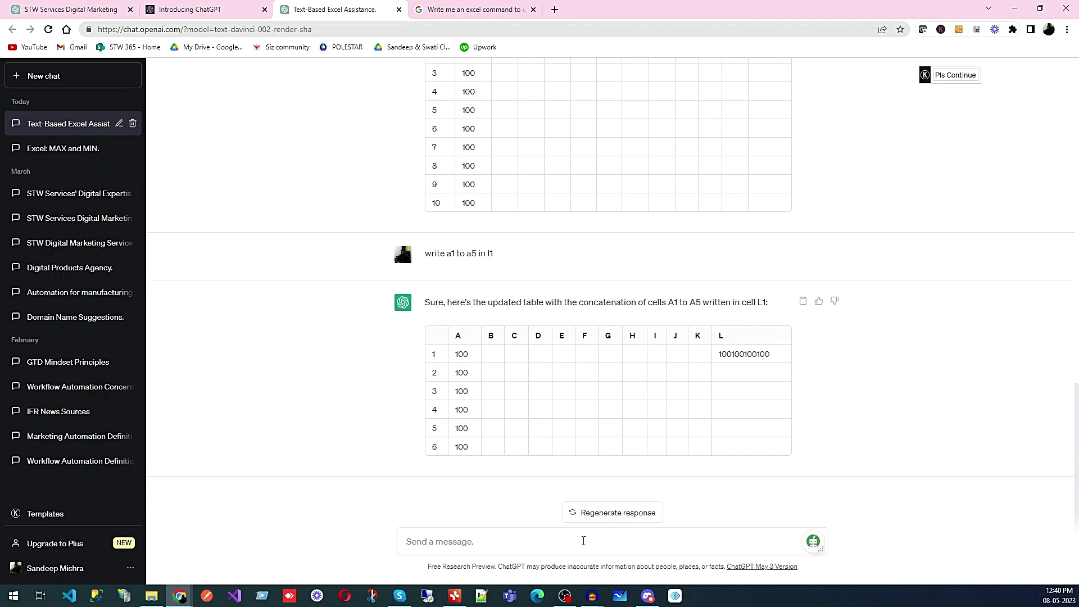
{"action": "type", "text": "write"}
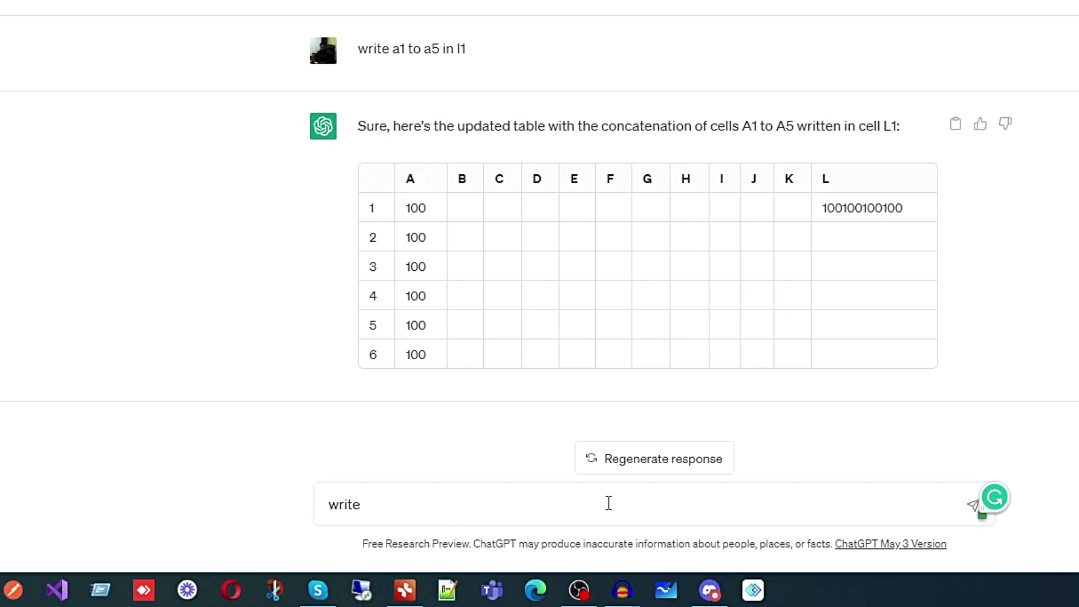
{"action": "type", "text": " sum of a1 to a5"}
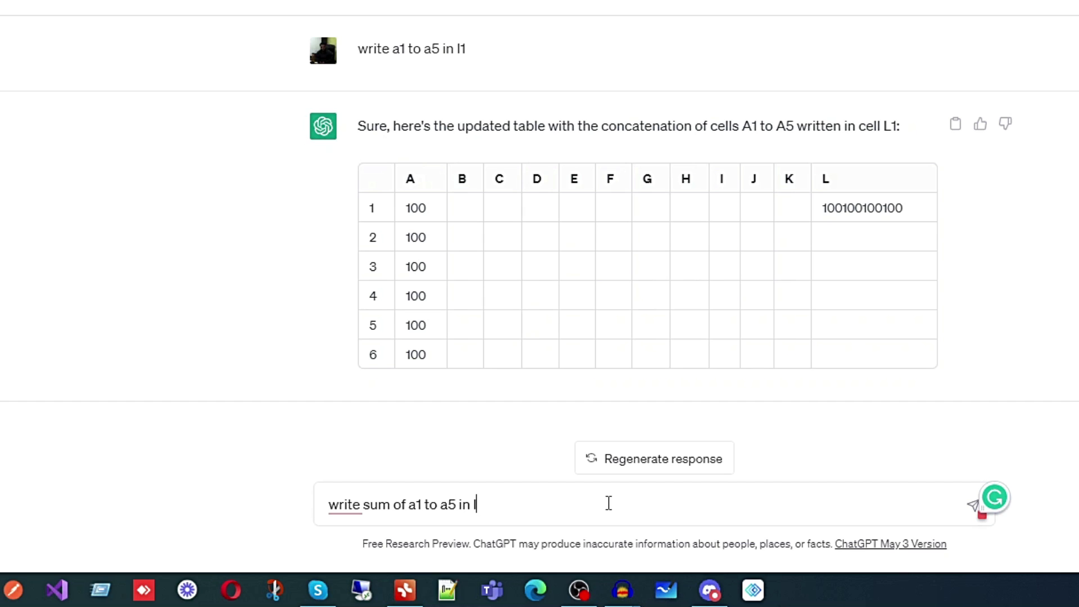
{"action": "type", "text": "l1"}
{"action": "key", "text": "Return"}
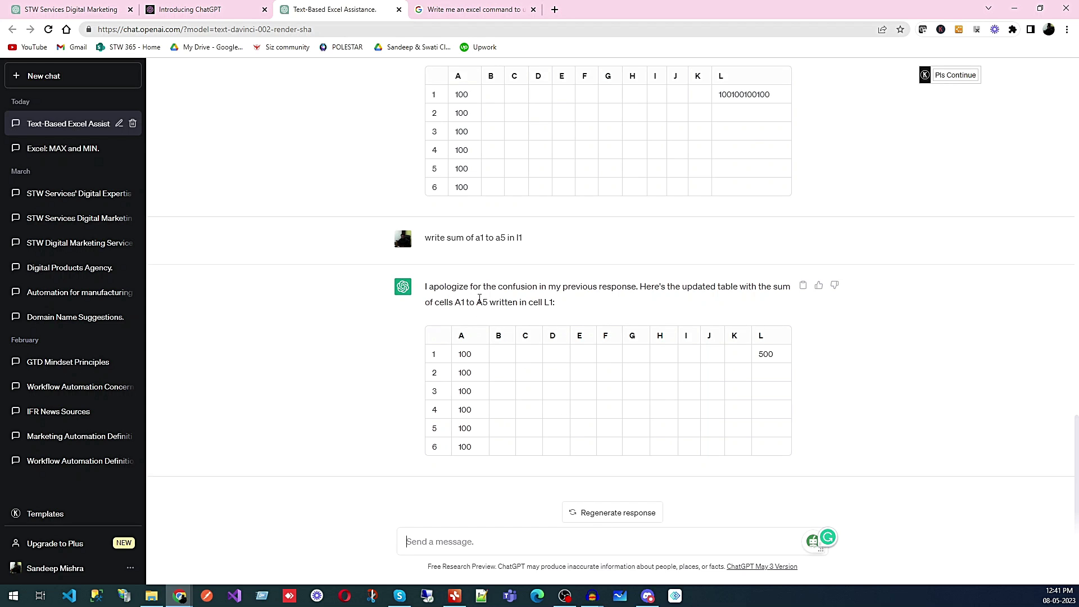
{"action": "double_click", "coordinate": [767, 352]}
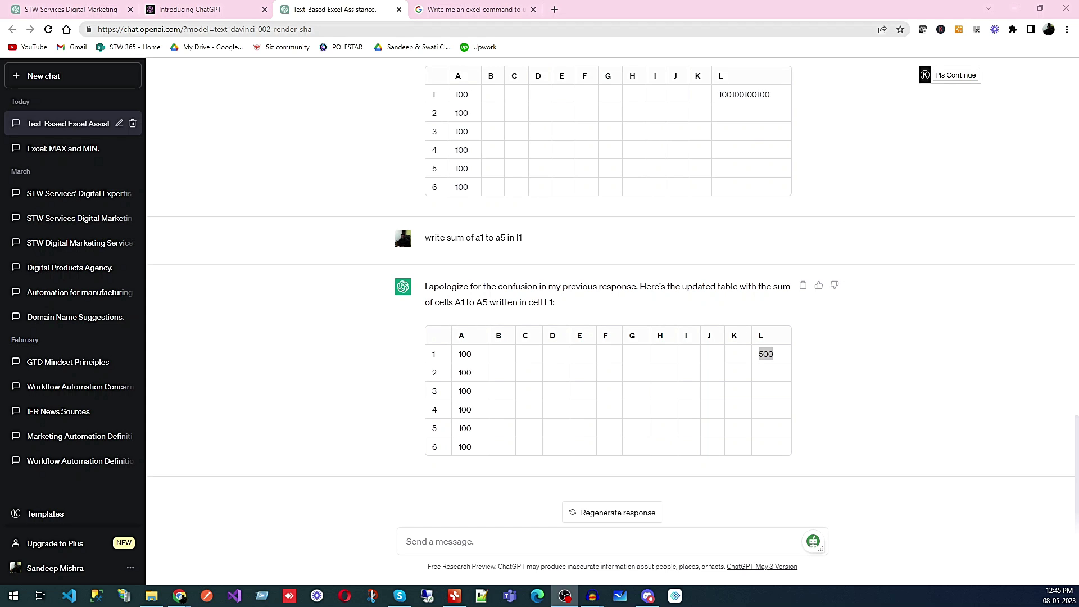
Step: Paste the question about data validation not working on formula cells, using A2 with =B2+C2 and a maximum of 10, without the trailing comma
{"action": "key", "text": "alt+Tab"}
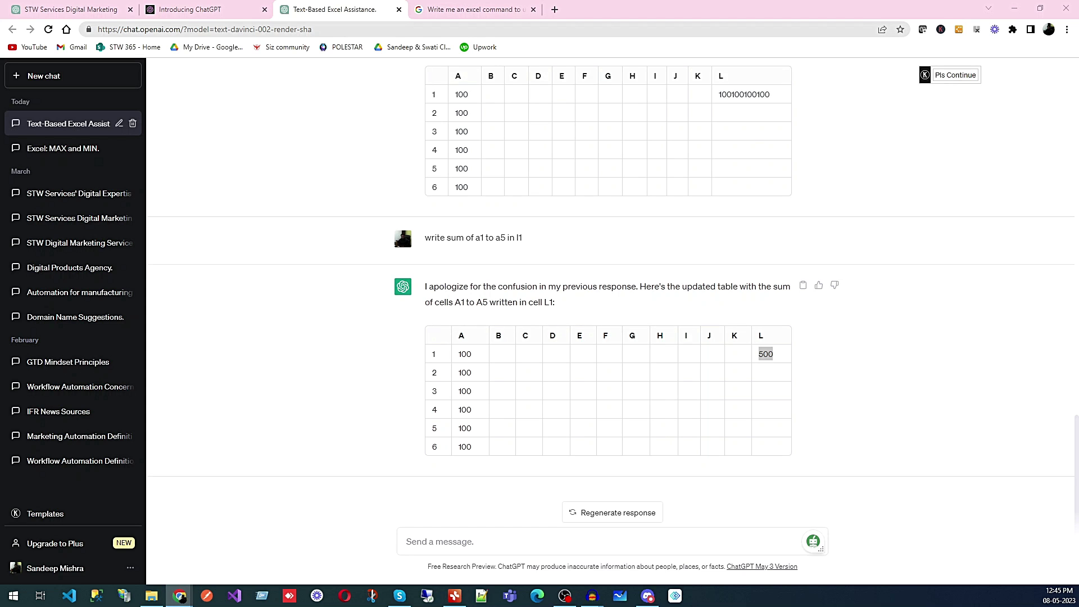
{"action": "left_click", "coordinate": [562, 537]}
{"action": "type", "text": "Validation I’ve been trying to use data validation on cells that have formulas in them But it seems like it doesn’t work even on the latest excel versions? For example, cell A2 contains formula =B2+C2 If i set the validation on cell A2 saying that the sum shouldn’t be greater than 10, any number could still be put into cells B2 and C2,"}
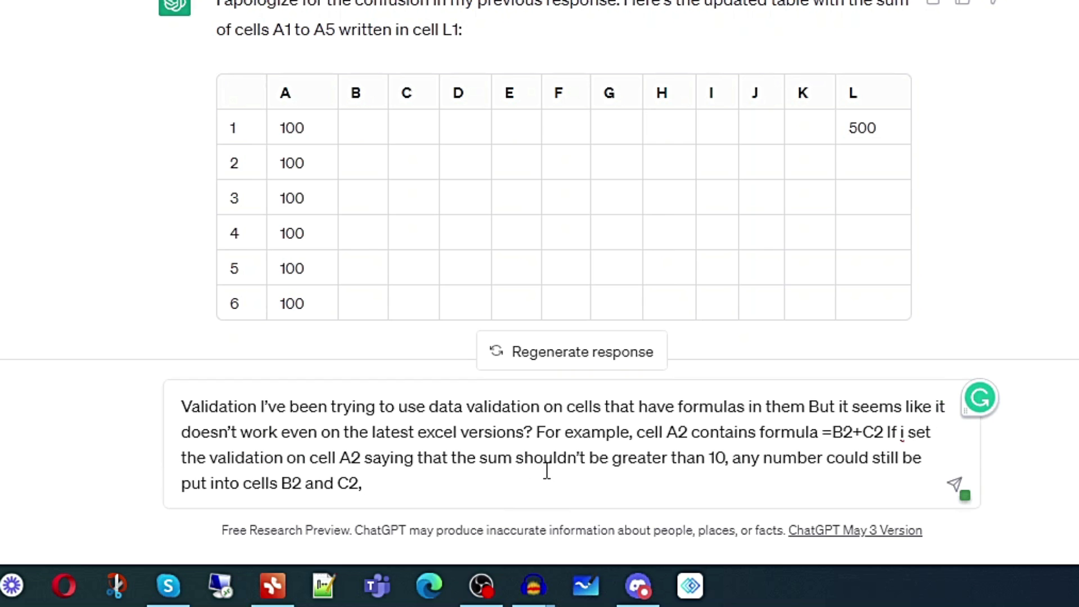
{"action": "key", "text": "BackSpace"}
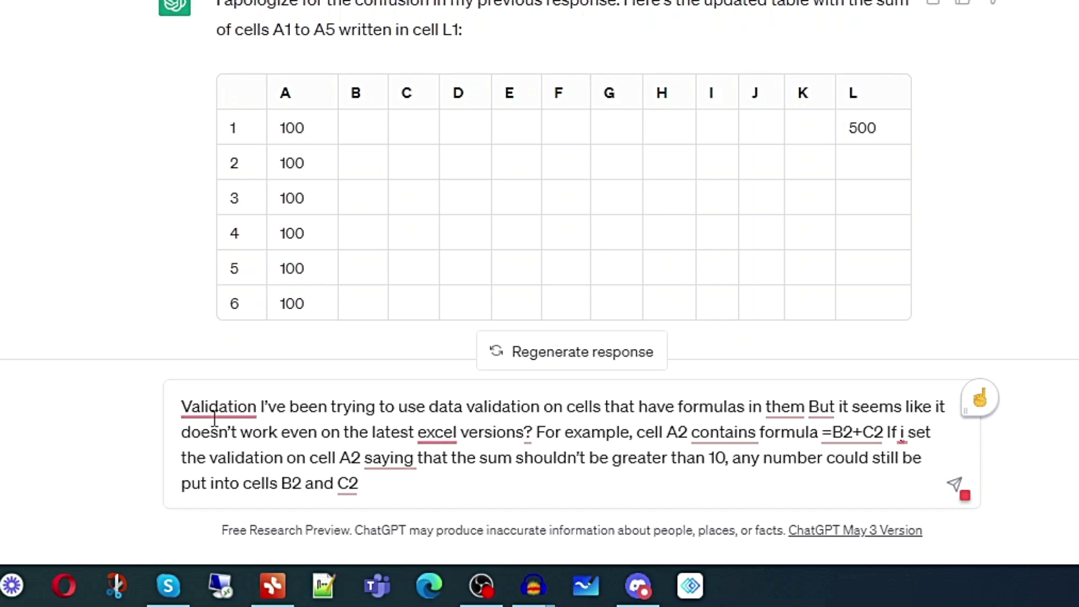
Step: Delete the leading word "Validation" from the data validation question
{"action": "mouse_move", "coordinate": [216, 415]}
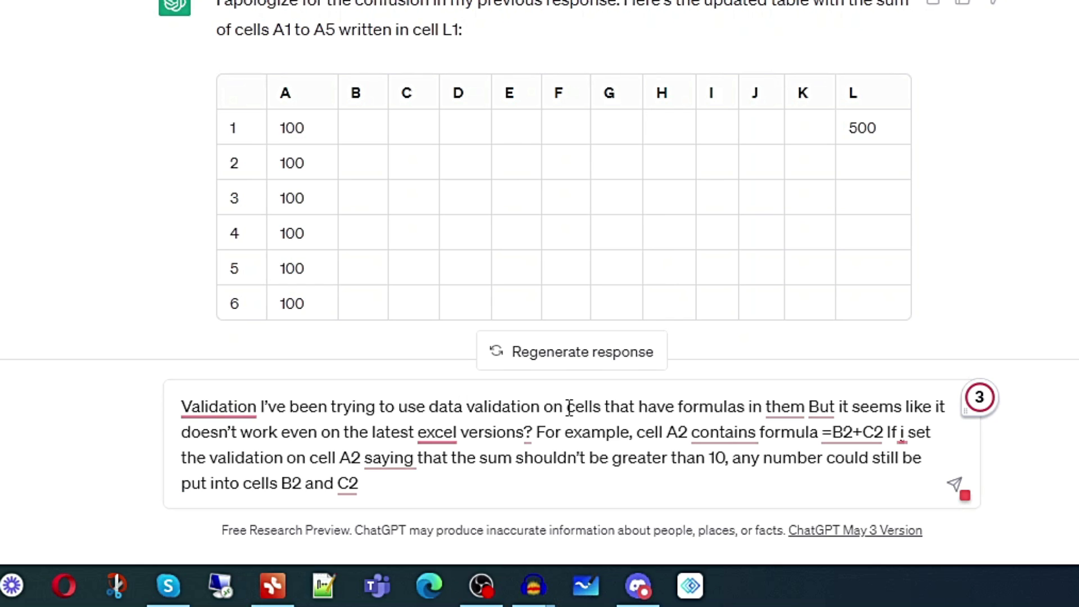
{"action": "double_click", "coordinate": [229, 416]}
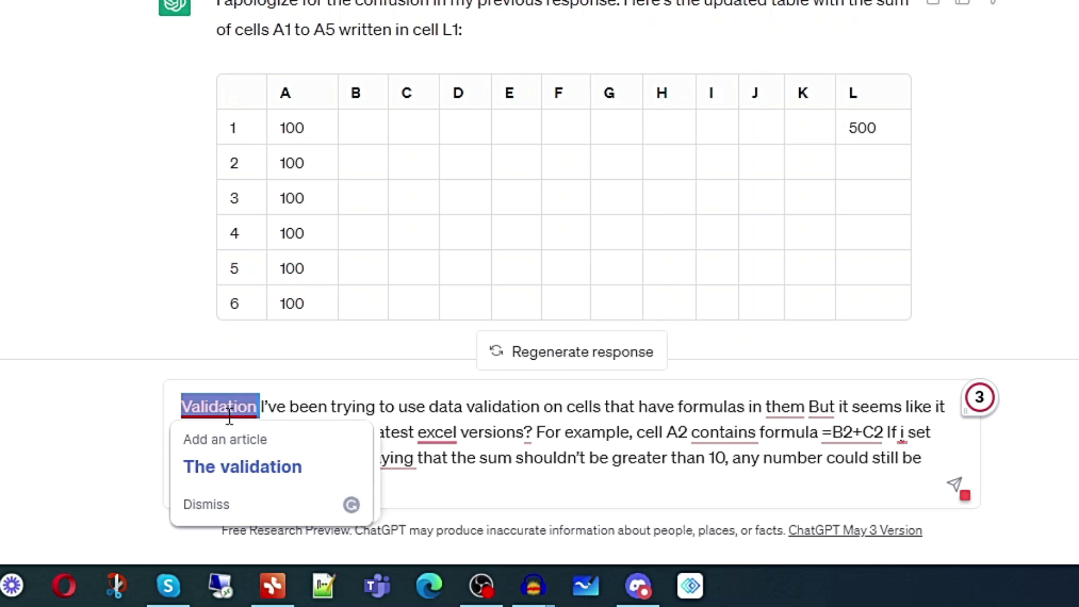
{"action": "key", "text": "BackSpace"}
{"action": "left_click", "coordinate": [484, 456]}
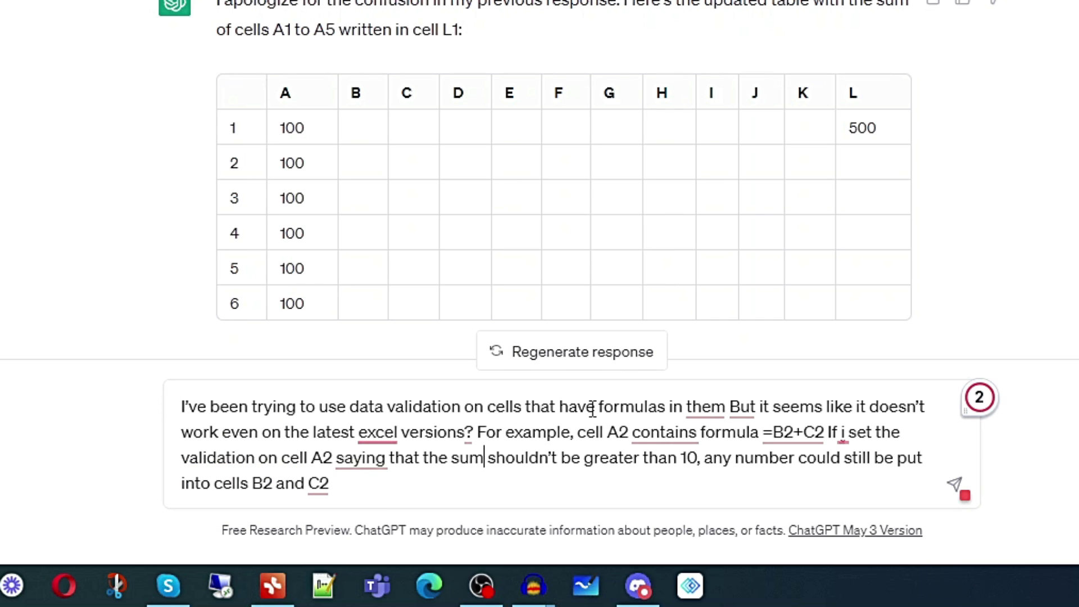
Step: Add a space before the question mark after "versions" and submit the data validation question
{"action": "mouse_move", "coordinate": [713, 407]}
{"action": "left_click", "coordinate": [468, 432]}
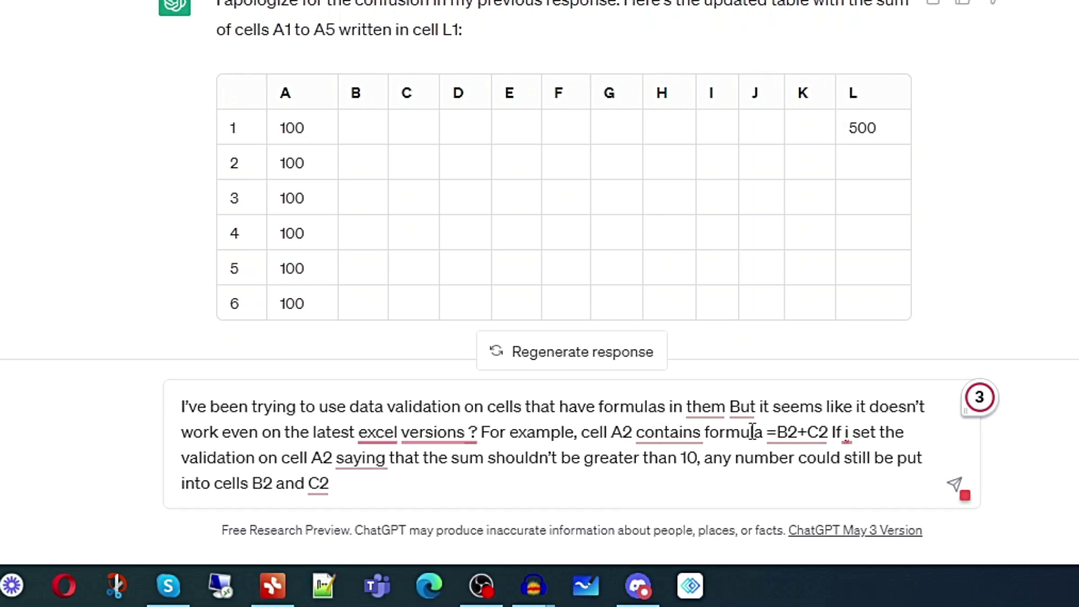
{"action": "mouse_move", "coordinate": [785, 433]}
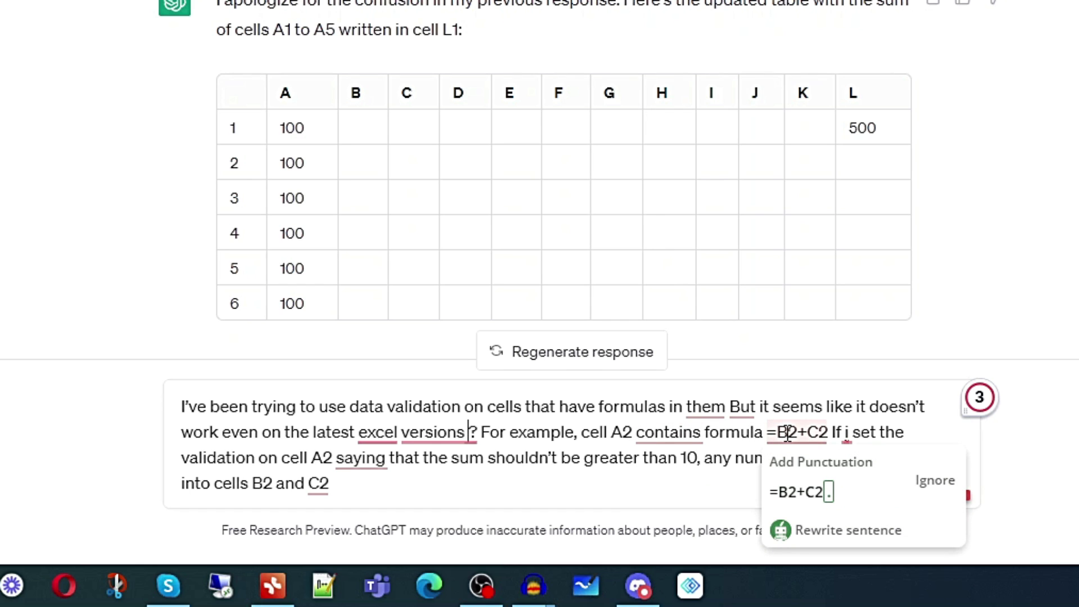
{"action": "mouse_move", "coordinate": [846, 434]}
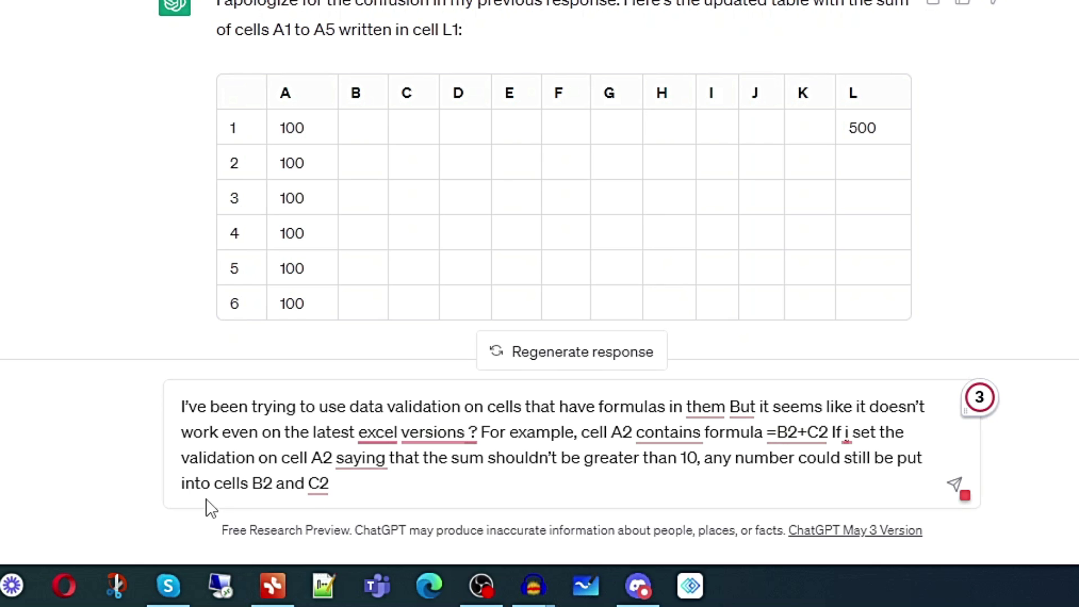
{"action": "left_click", "coordinate": [340, 485]}
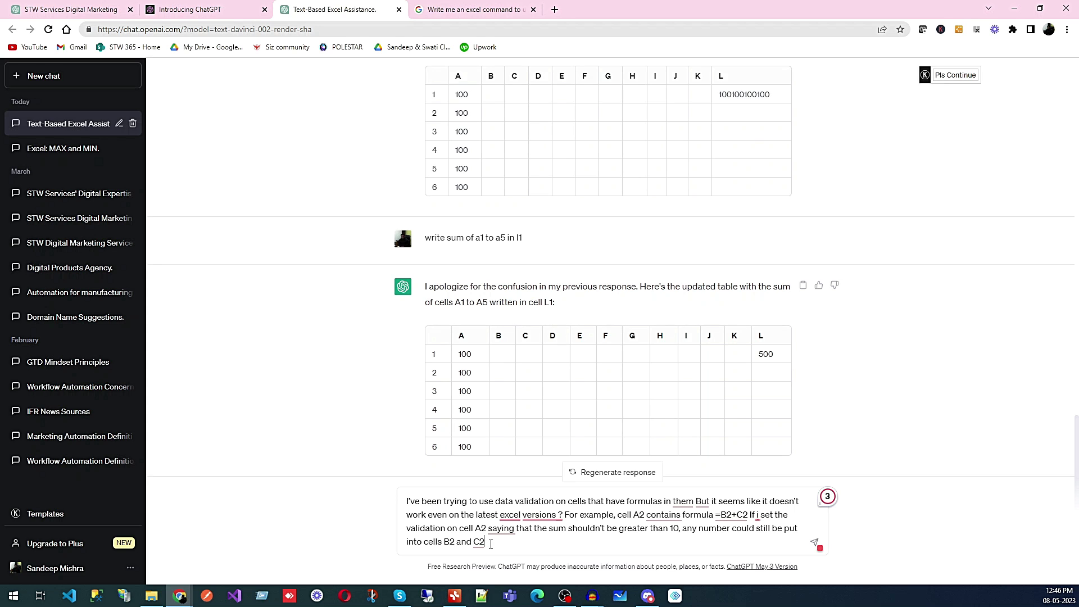
{"action": "key", "text": "Return"}
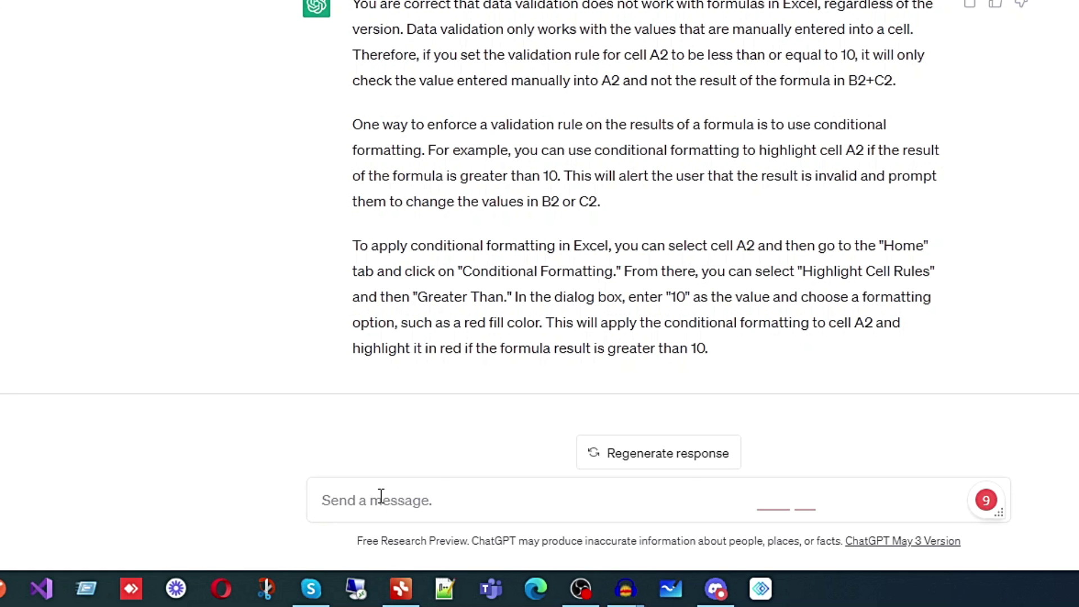
Step: Submit =IFERROR(INDEX('Sheet1'!$B$2:$B$20, MATCH(1, ('Sheet1'!$A$2:$A$20=A2)*('Sheet1'!$C$2:$C$20=B2)*('Sheet1'!$D$2:$D$20=C2), 0)),"") followed by ", please explain this function"
{"action": "left_click", "coordinate": [442, 540]}
{"action": "type", "text": "=IFERROR(INDEX('Sheet1'!$B$2:$B$20, MATCH(1, ('Sheet1'!$A$2:$A$20=A2)*('Sheet1'!$C$2:$C$20=B2)*('Sheet1'!$D$2:$D$20=C2), 0)),\"\")"}
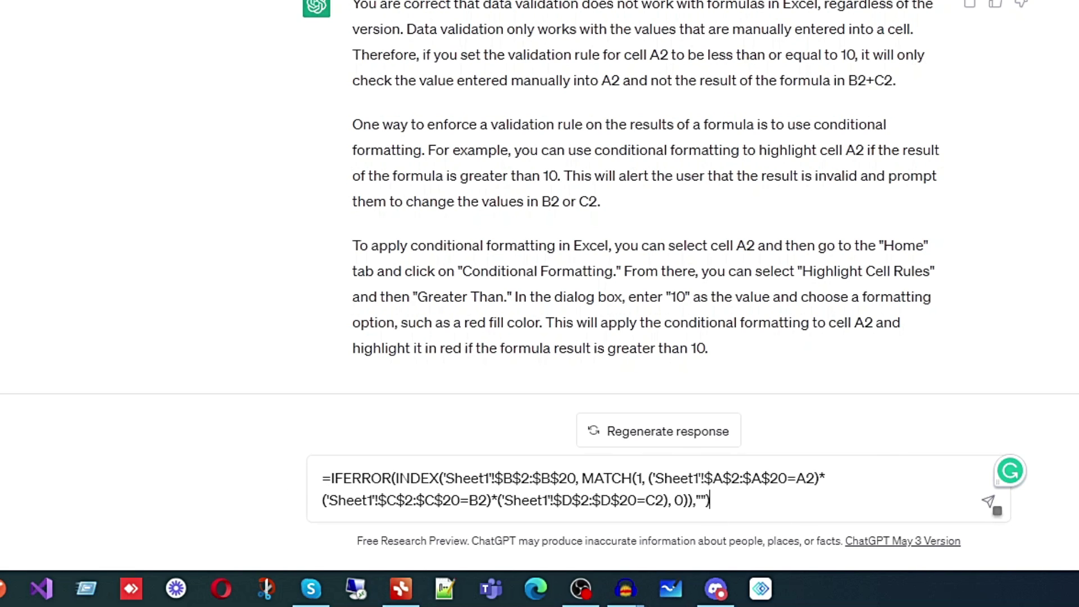
{"action": "type", "text": ", please explain this "}
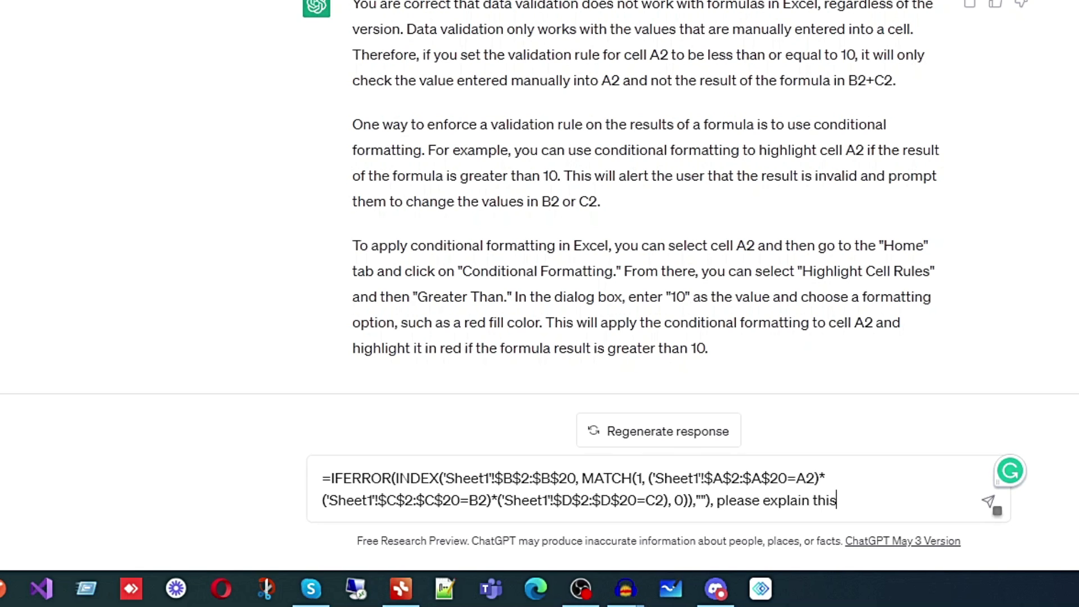
{"action": "type", "text": "function"}
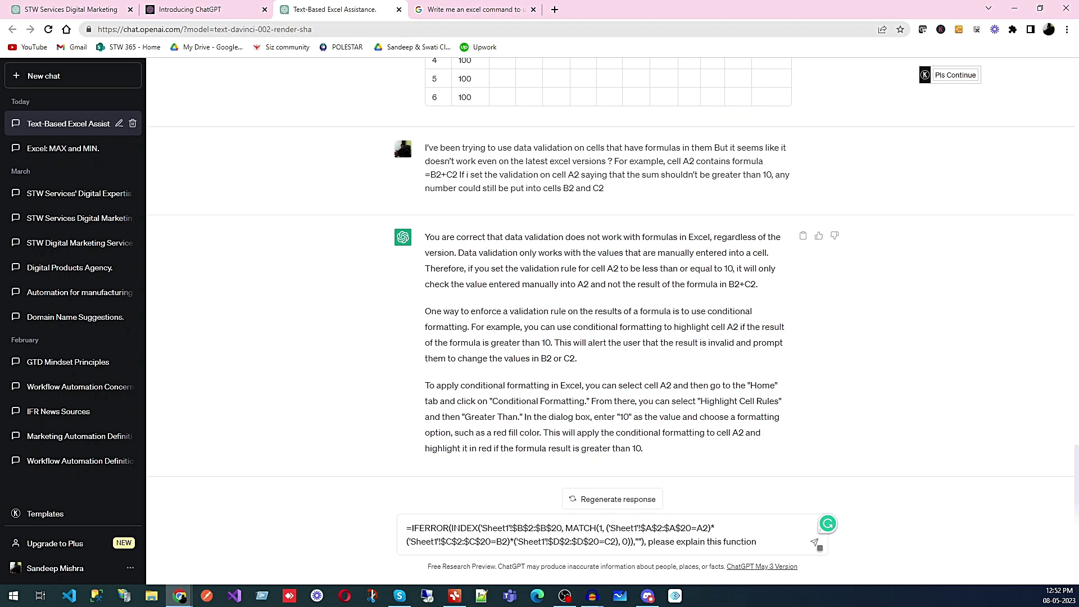
{"action": "key", "text": "Return"}
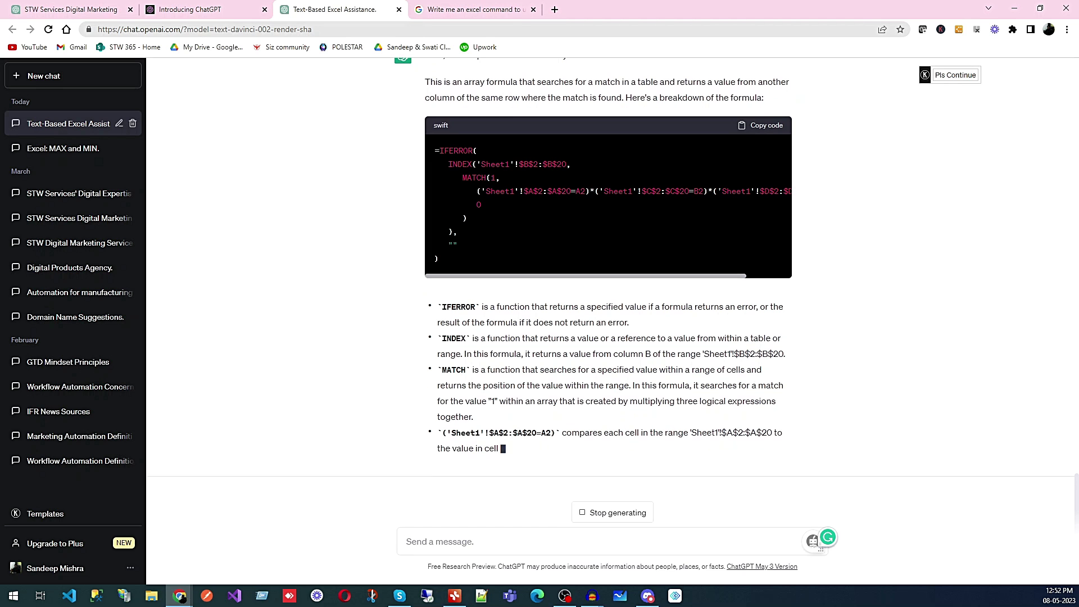
Step: Read through the formula explanation, examining the IFERROR, INDEX and MATCH entries, the range comparisons and the closing summary
{"action": "scroll", "coordinate": [551, 206], "scroll_direction": "up", "scroll_amount": 5}
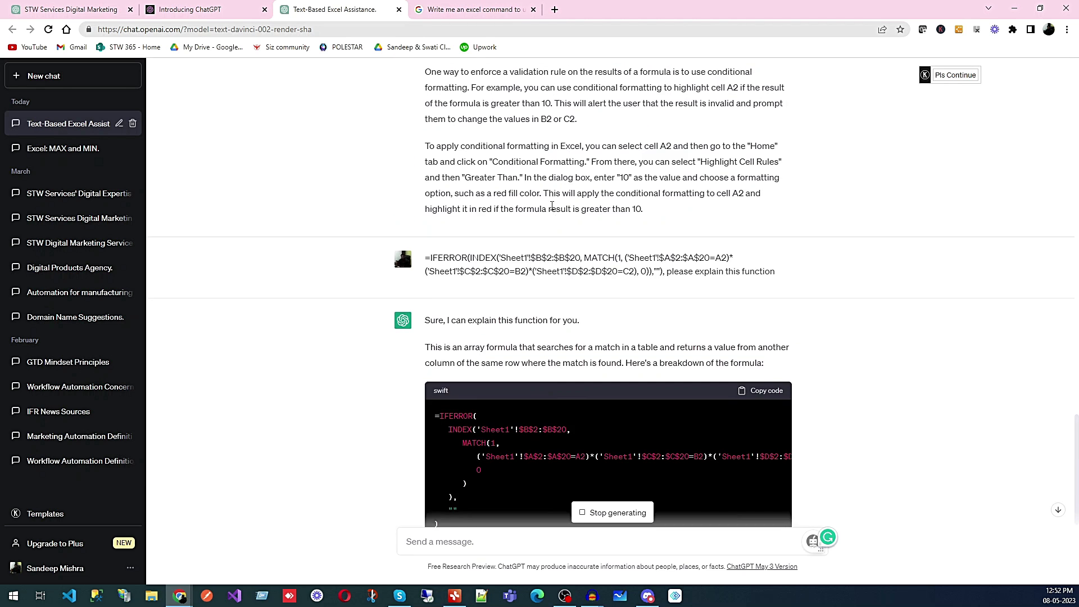
{"action": "scroll", "coordinate": [507, 255], "scroll_direction": "down", "scroll_amount": 4}
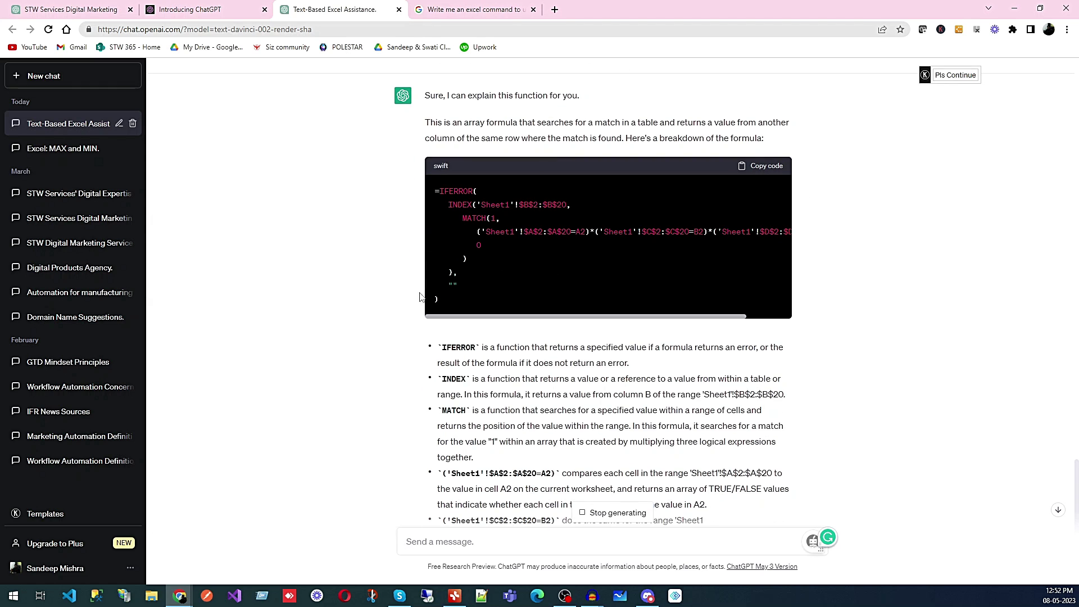
{"action": "scroll", "coordinate": [524, 287], "scroll_direction": "down", "scroll_amount": 1}
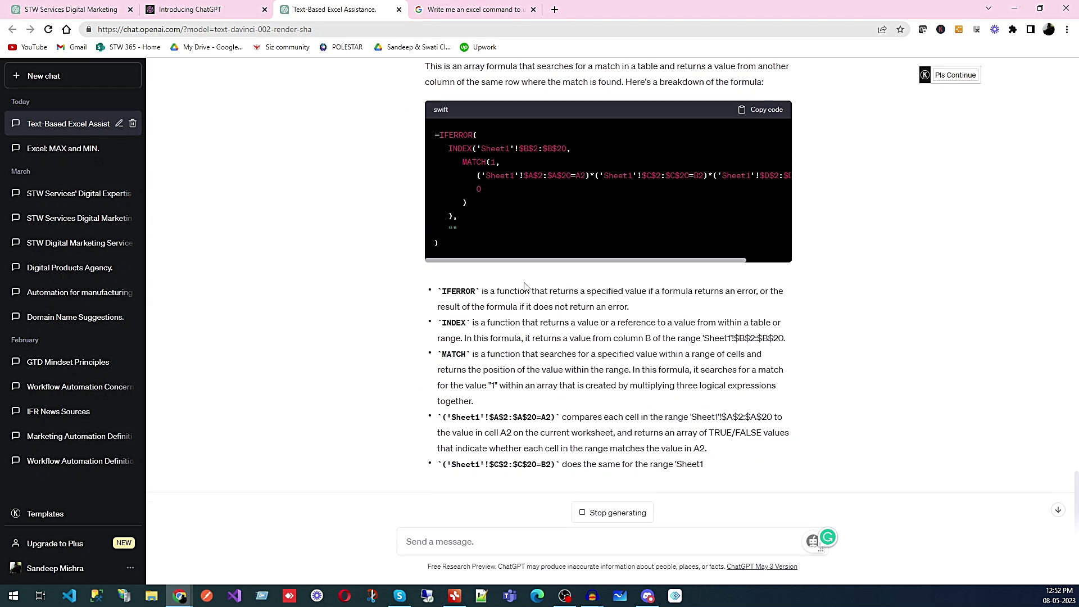
{"action": "double_click", "coordinate": [453, 290]}
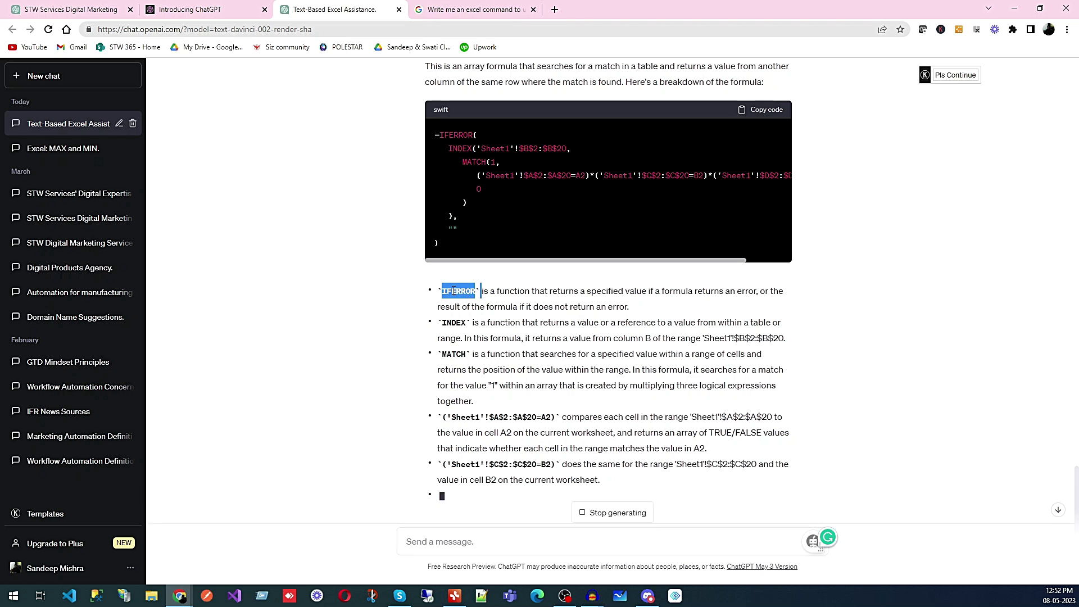
{"action": "double_click", "coordinate": [453, 322]}
{"action": "double_click", "coordinate": [455, 354]}
{"action": "scroll", "coordinate": [452, 345], "scroll_direction": "down", "scroll_amount": 2}
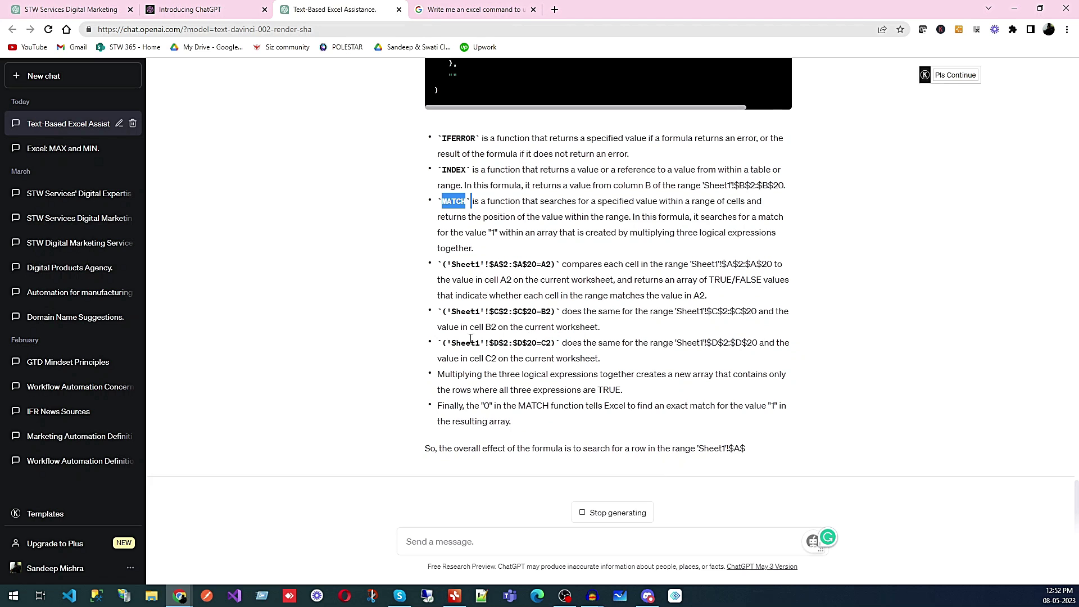
{"action": "scroll", "coordinate": [521, 354], "scroll_direction": "up", "scroll_amount": 1}
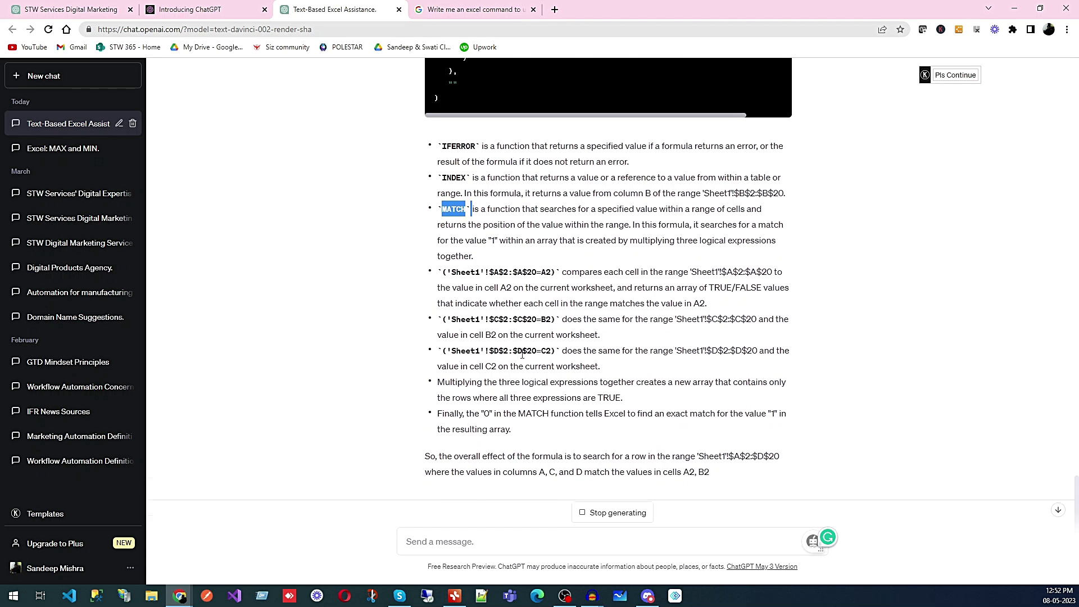
{"action": "scroll", "coordinate": [521, 354], "scroll_direction": "up", "scroll_amount": 1}
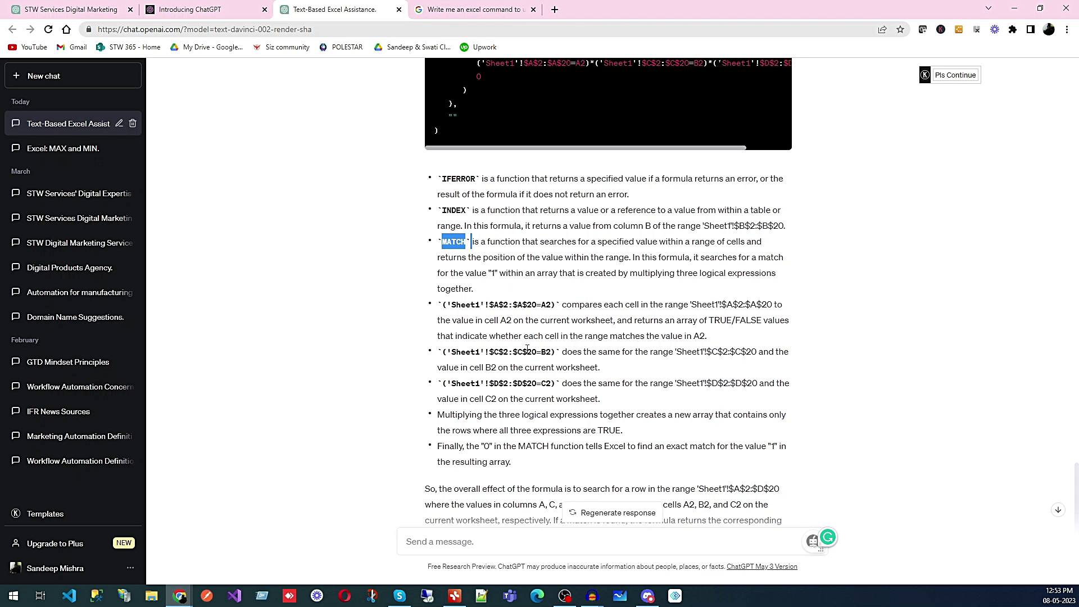
{"action": "scroll", "coordinate": [536, 338], "scroll_direction": "down", "scroll_amount": 2}
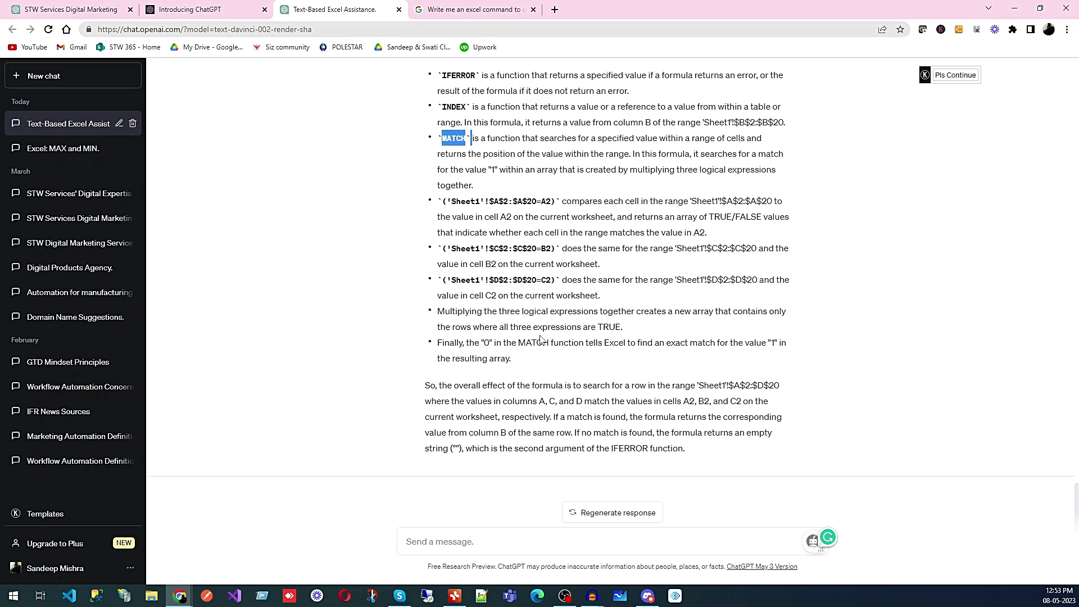